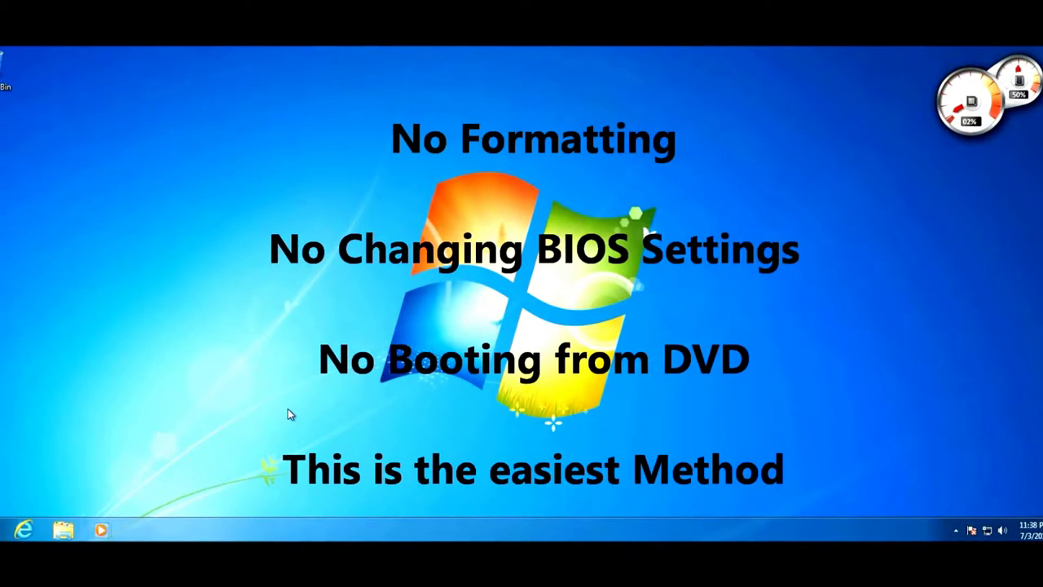
{"action": "left_click_drag", "start_coordinate": [287, 408], "coordinate": [725, 177]}
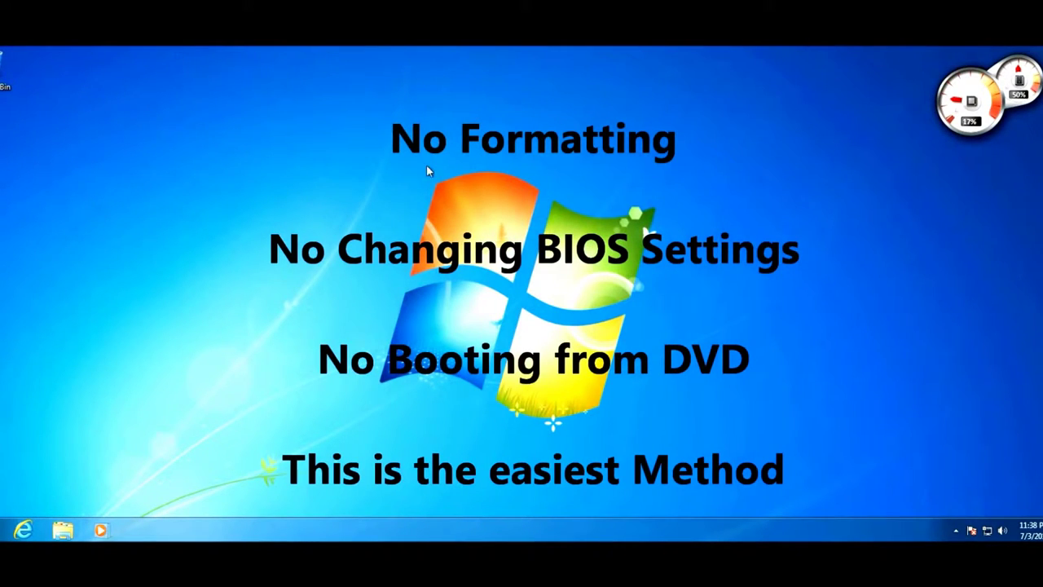
{"action": "left_click_drag", "start_coordinate": [340, 155], "coordinate": [351, 130]}
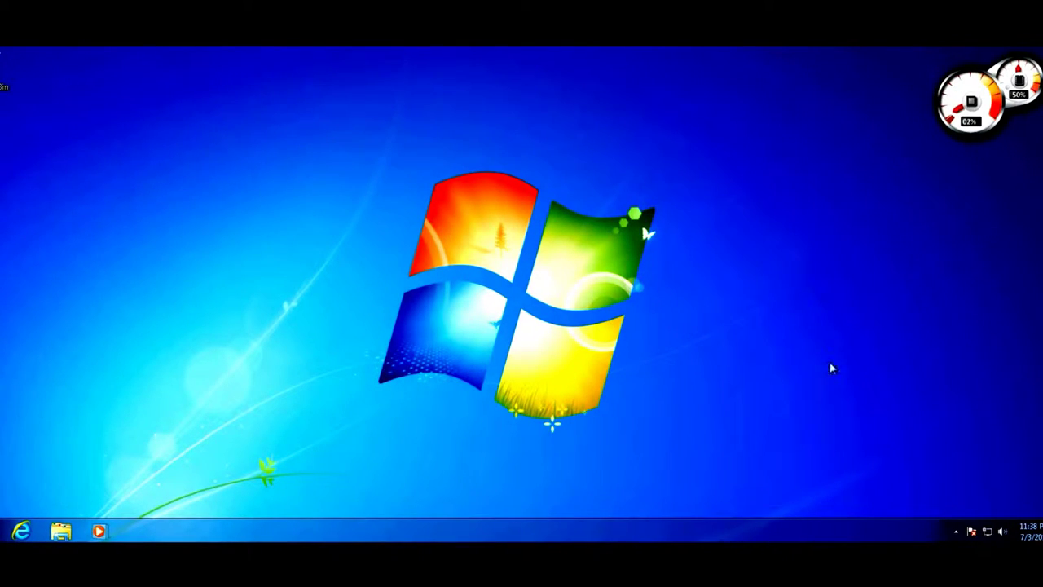
{"action": "left_click_drag", "start_coordinate": [283, 214], "coordinate": [375, 291]}
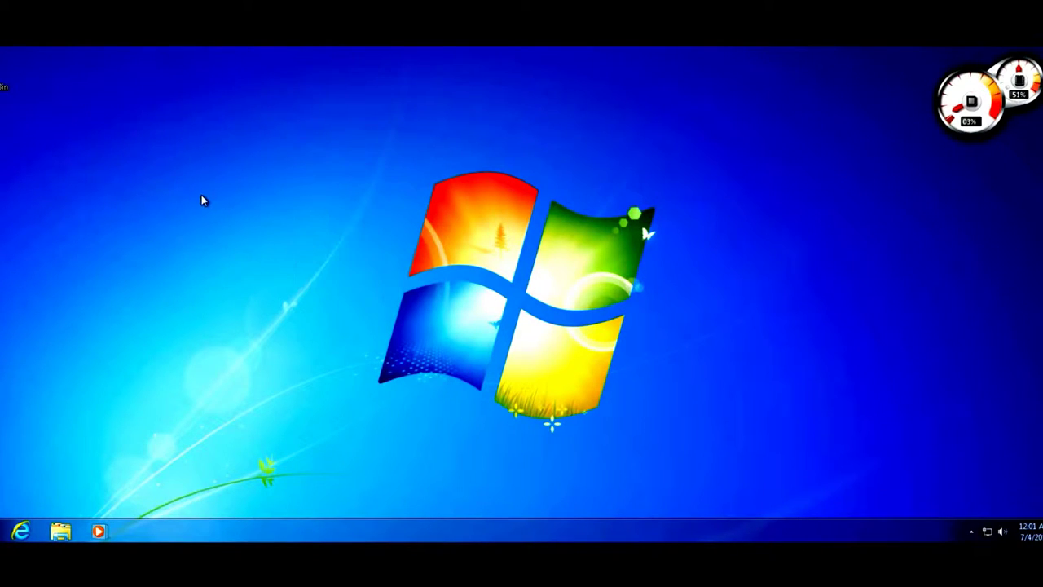
{"action": "right_click", "coordinate": [204, 200]}
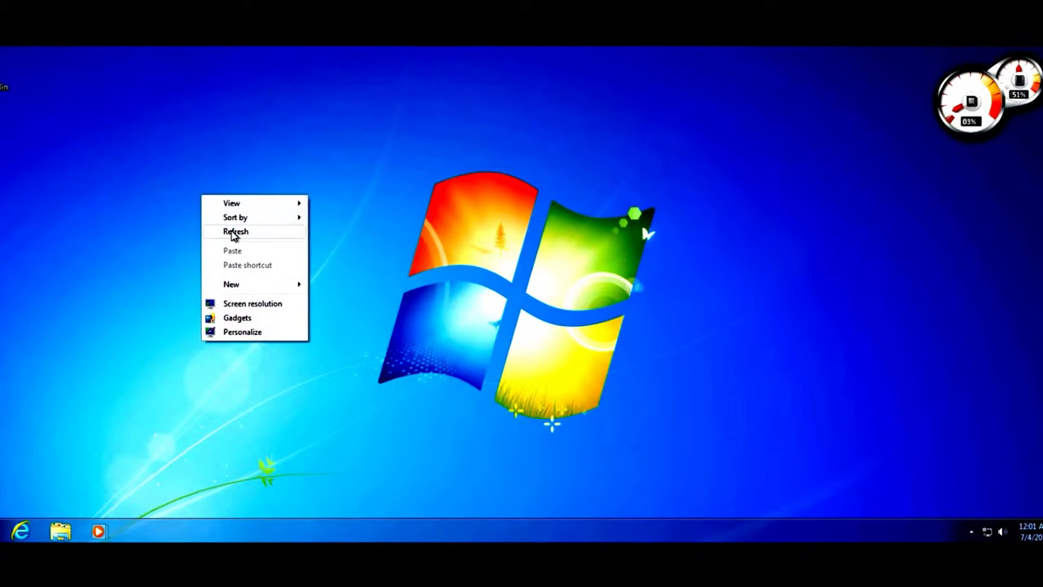
{"action": "left_click", "coordinate": [231, 234]}
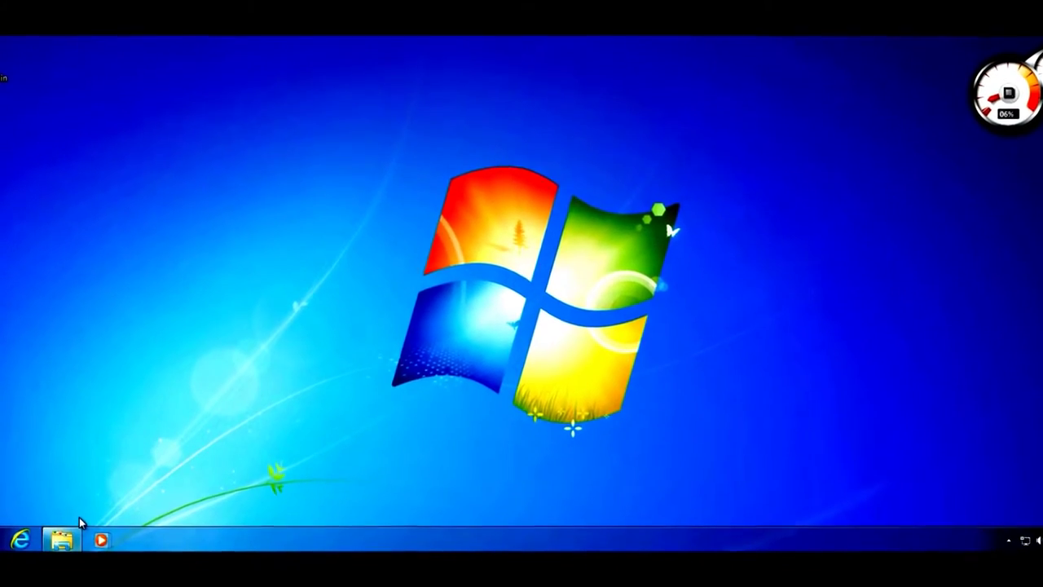
Open the Documents library and look through its files and folders from start to end
{"action": "left_click", "coordinate": [66, 550]}
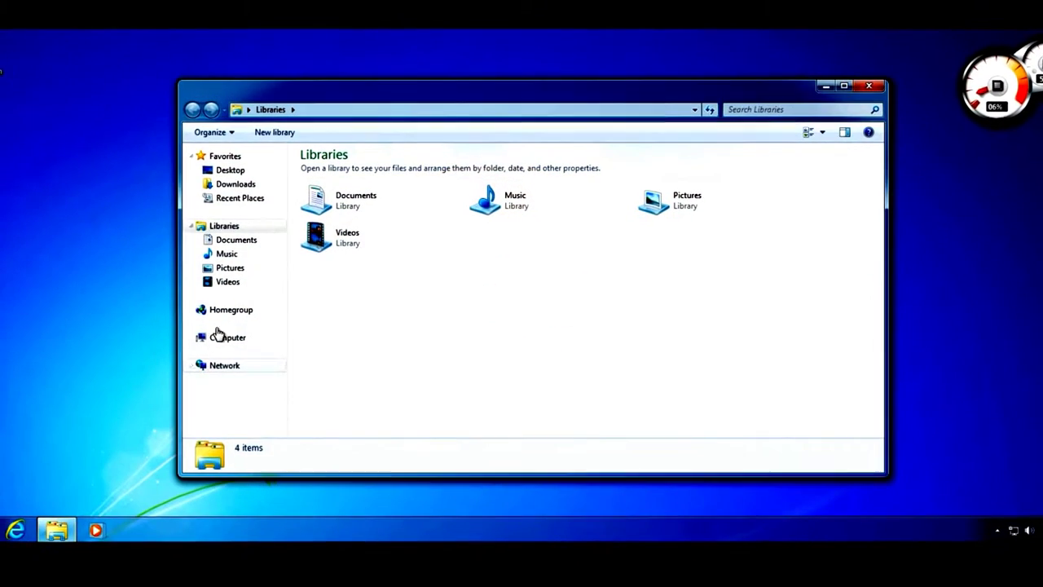
{"action": "double_click", "coordinate": [389, 214]}
{"action": "scroll", "coordinate": [350, 278], "scroll_direction": "down", "scroll_amount": 5}
{"action": "scroll", "coordinate": [350, 277], "scroll_direction": "up", "scroll_amount": 5}
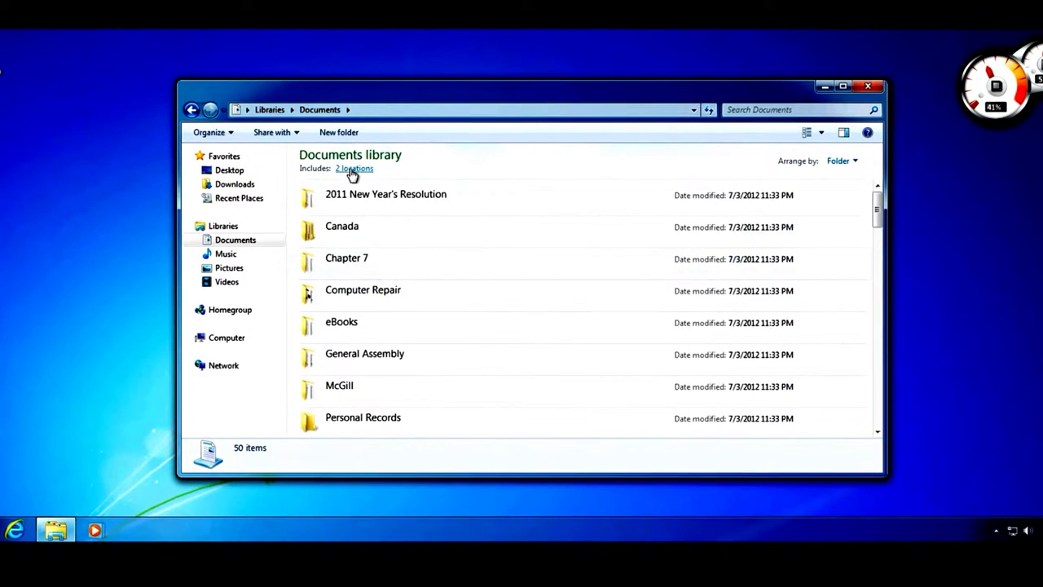
{"action": "scroll", "coordinate": [335, 233], "scroll_direction": "down", "scroll_amount": 15}
{"action": "scroll", "coordinate": [321, 302], "scroll_direction": "down", "scroll_amount": 2}
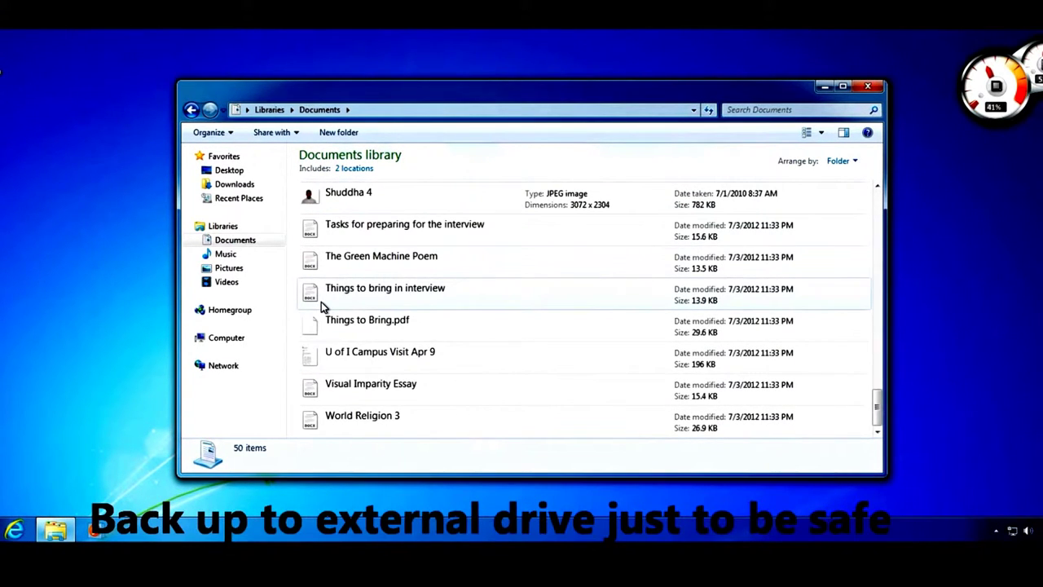
{"action": "scroll", "coordinate": [321, 301], "scroll_direction": "up", "scroll_amount": 15}
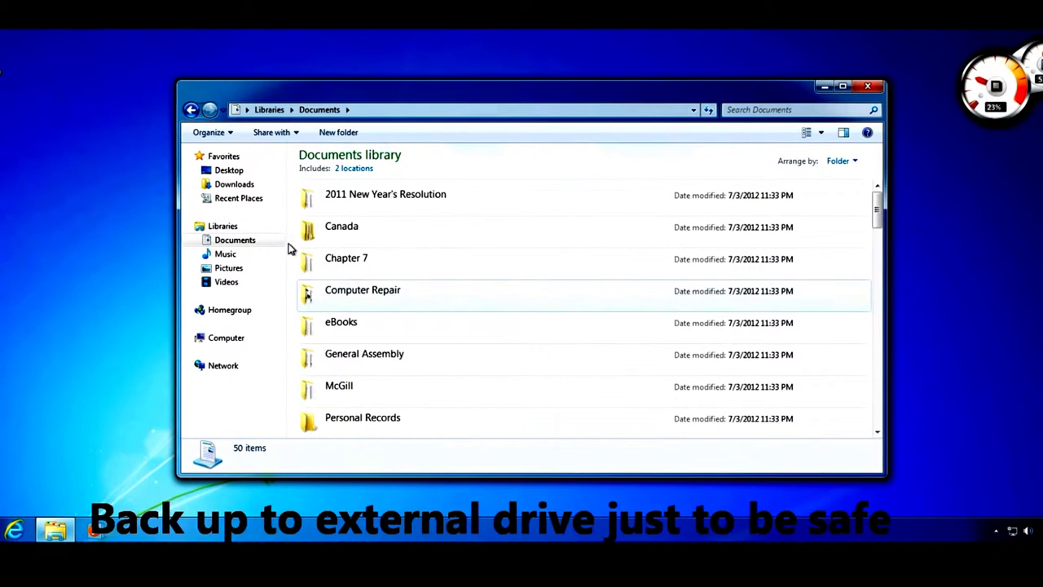
Look over the contents of the Pictures library and return to the Libraries overview
{"action": "left_click", "coordinate": [188, 112]}
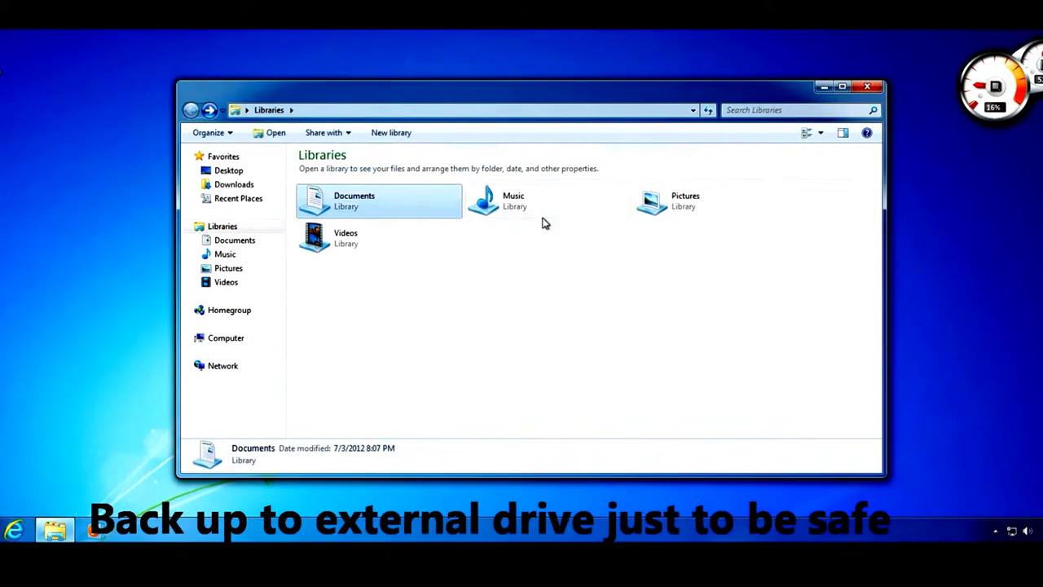
{"action": "double_click", "coordinate": [687, 208]}
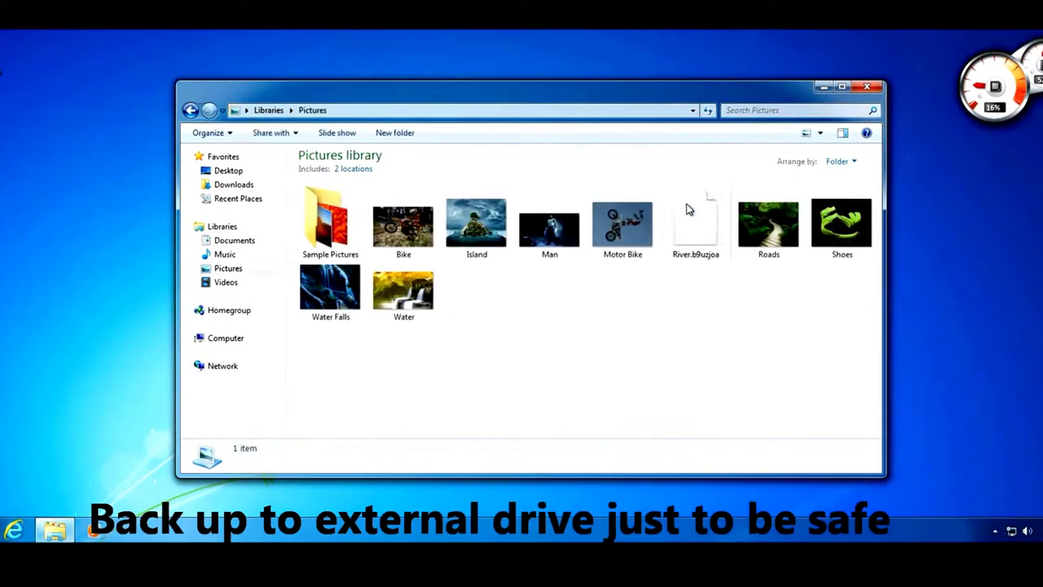
{"action": "left_click_drag", "start_coordinate": [698, 354], "coordinate": [530, 378]}
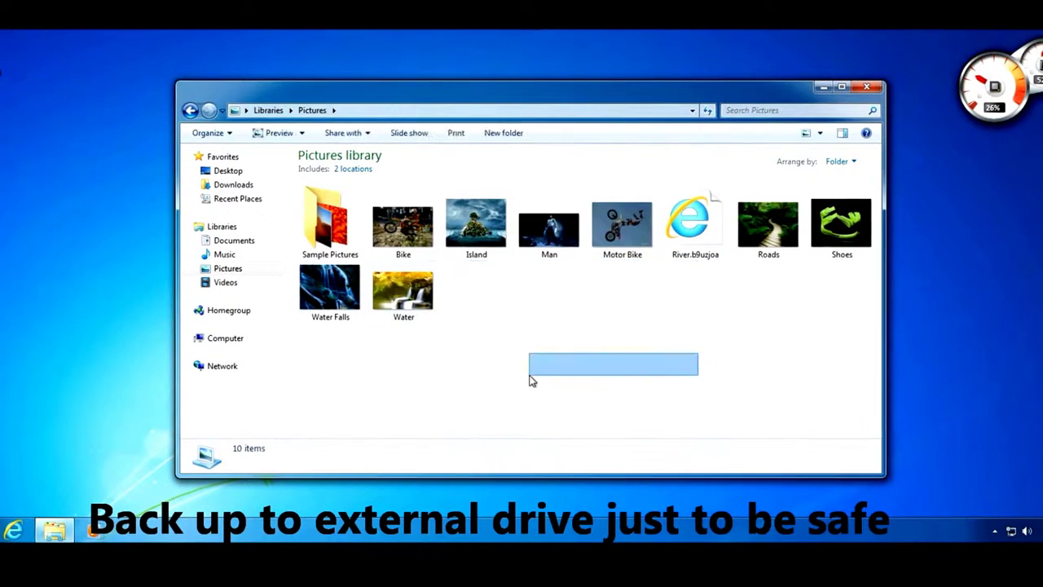
{"action": "left_click", "coordinate": [264, 110]}
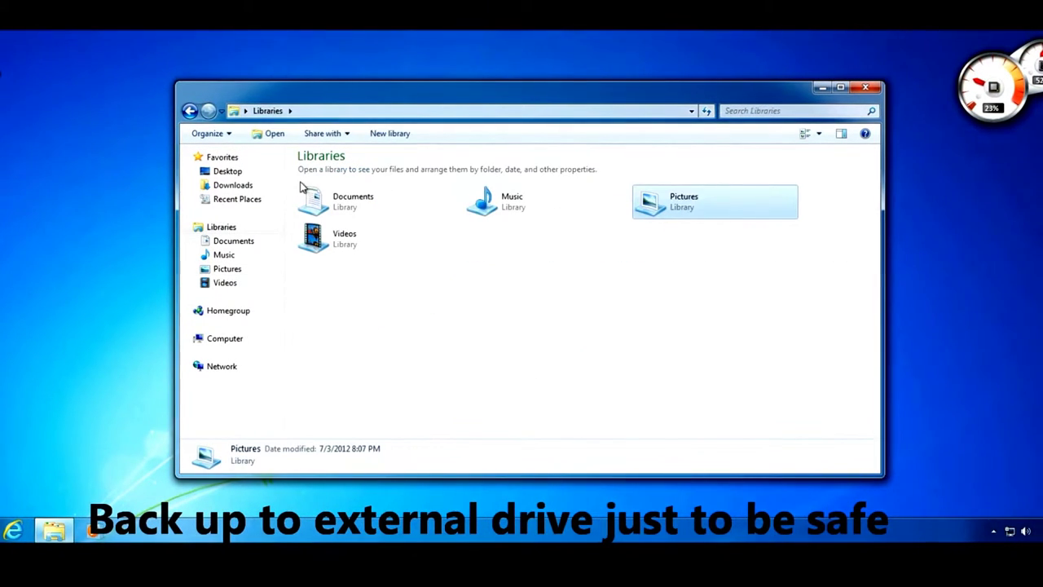
Reopen the Documents library, view its folders with Chapter 7 selected, and return to the desktop
{"action": "double_click", "coordinate": [324, 201]}
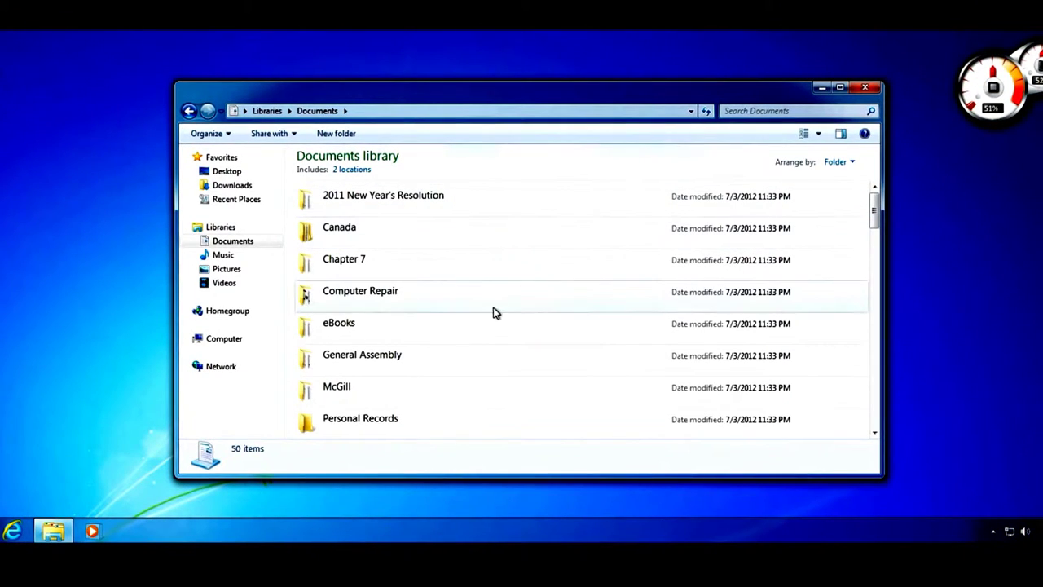
{"action": "left_click_drag", "start_coordinate": [499, 215], "coordinate": [470, 271]}
{"action": "left_click", "coordinate": [470, 273]}
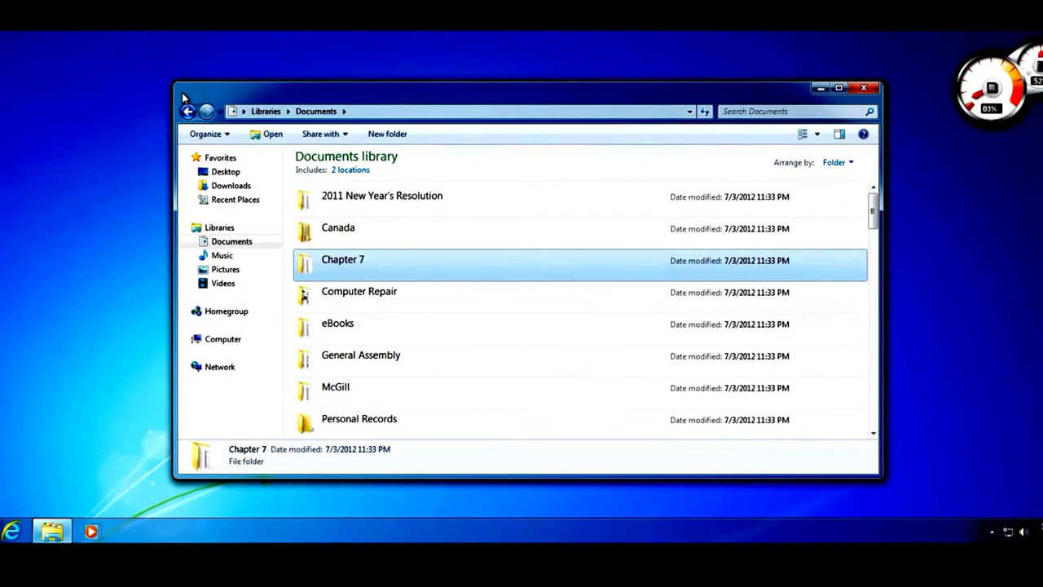
{"action": "key", "text": "super+d"}
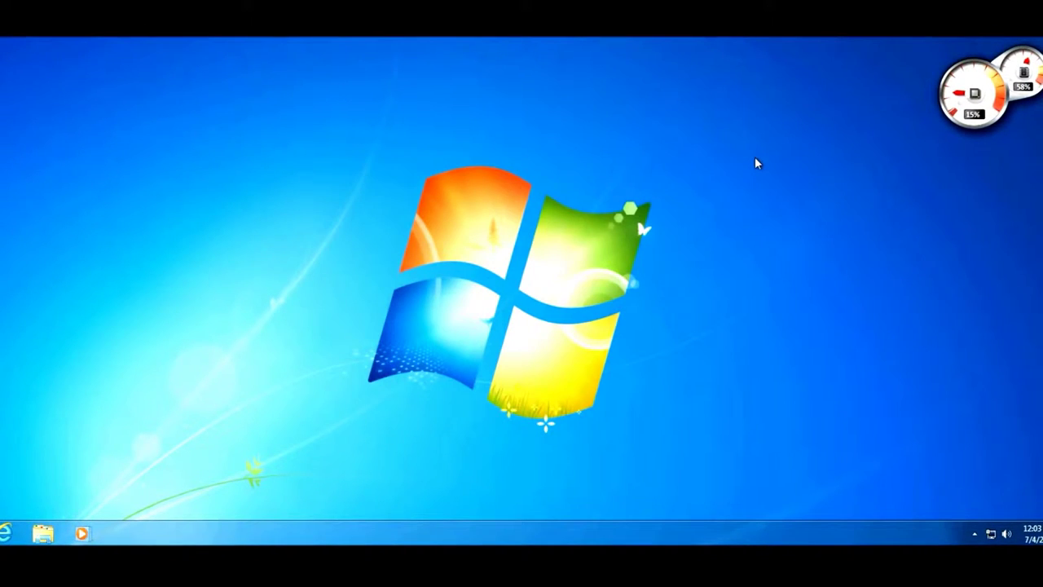
{"action": "left_click_drag", "start_coordinate": [756, 159], "coordinate": [308, 447]}
{"action": "left_click_drag", "start_coordinate": [476, 363], "coordinate": [256, 460]}
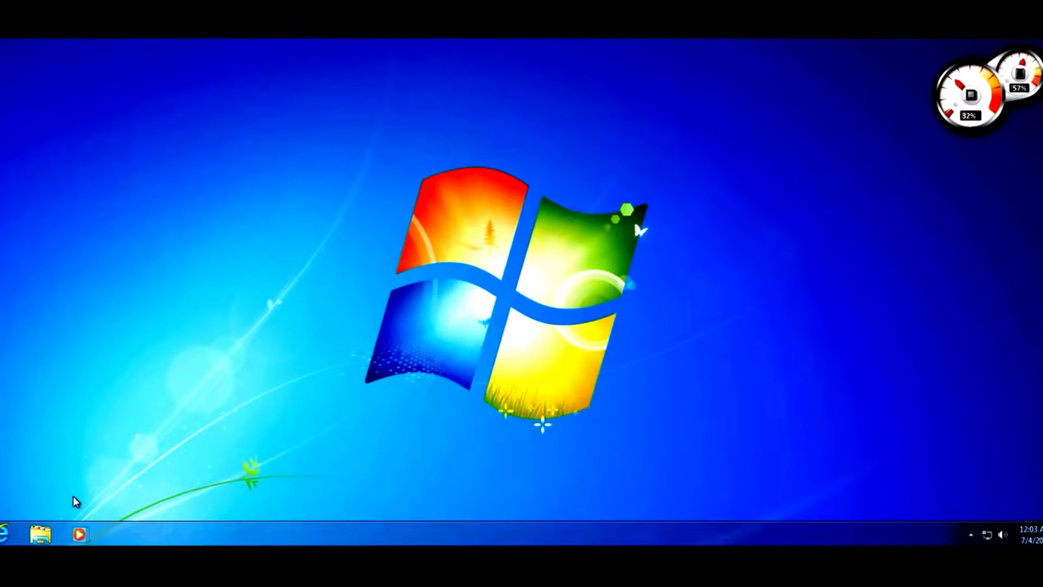
{"action": "left_click", "coordinate": [10, 531]}
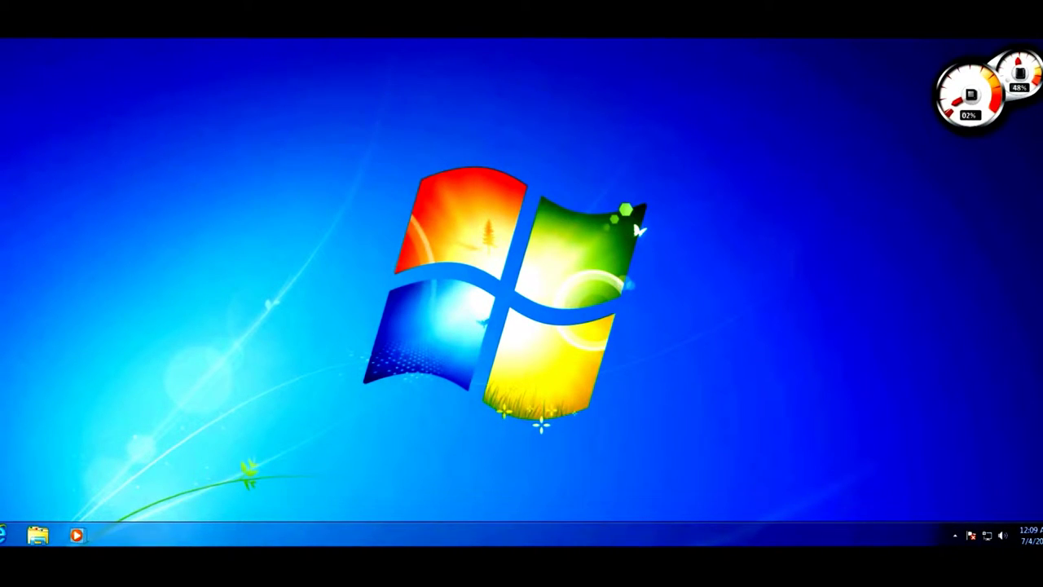
{"action": "left_click", "coordinate": [3, 534]}
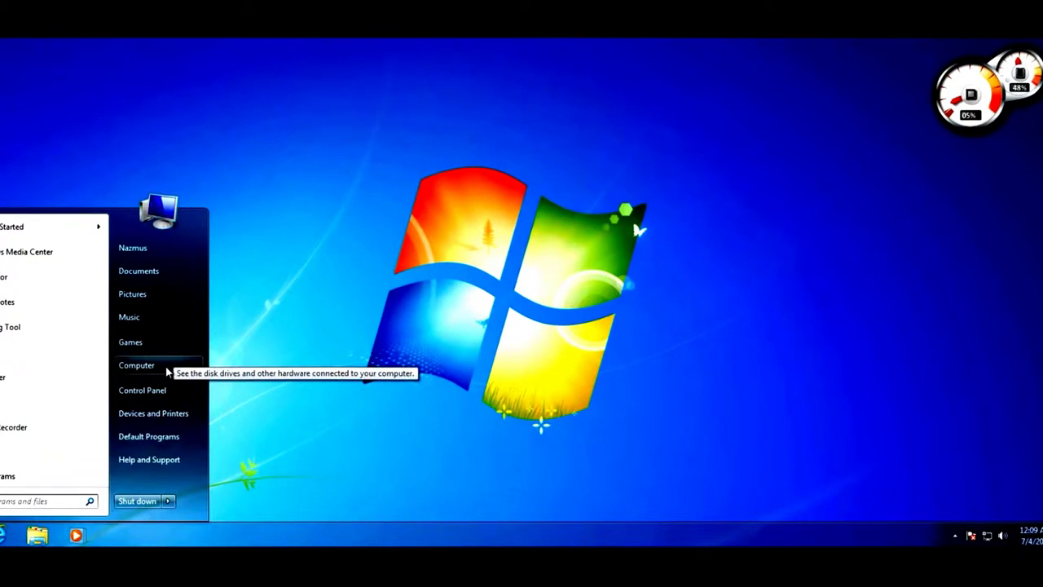
{"action": "left_click", "coordinate": [279, 361]}
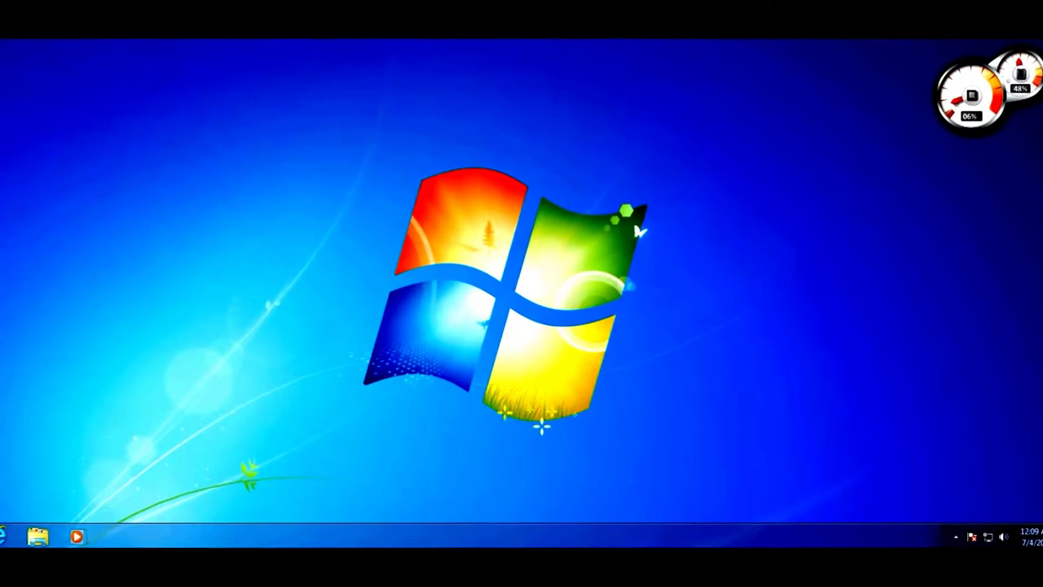
Show the computer's drives and open the contents of the WIN_7_HOMEPREMIUM disc in DVD Drive (D:)
{"action": "left_click", "coordinate": [41, 539]}
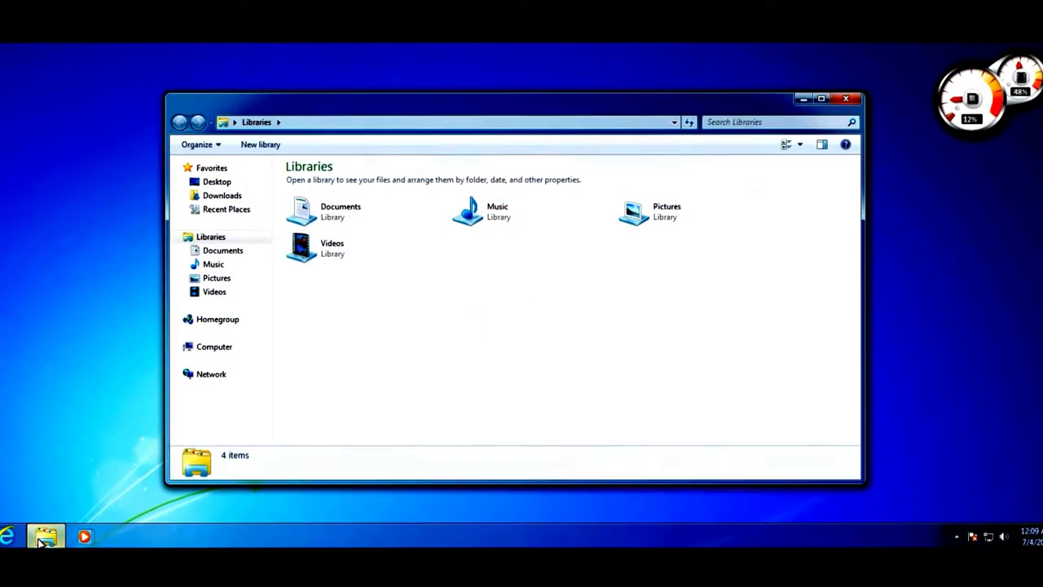
{"action": "left_click", "coordinate": [220, 359]}
{"action": "left_click", "coordinate": [220, 352]}
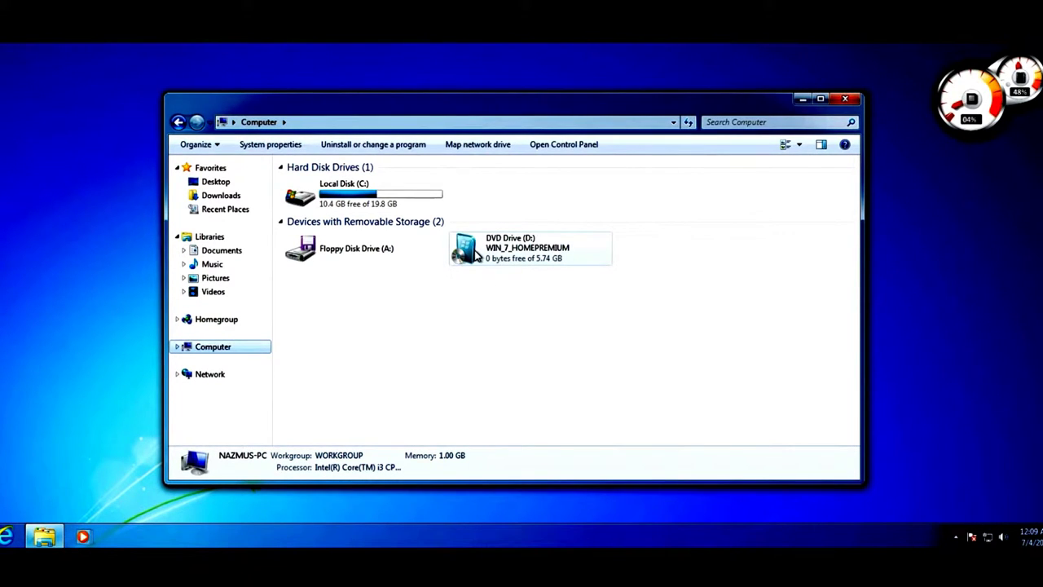
{"action": "mouse_move", "coordinate": [476, 255]}
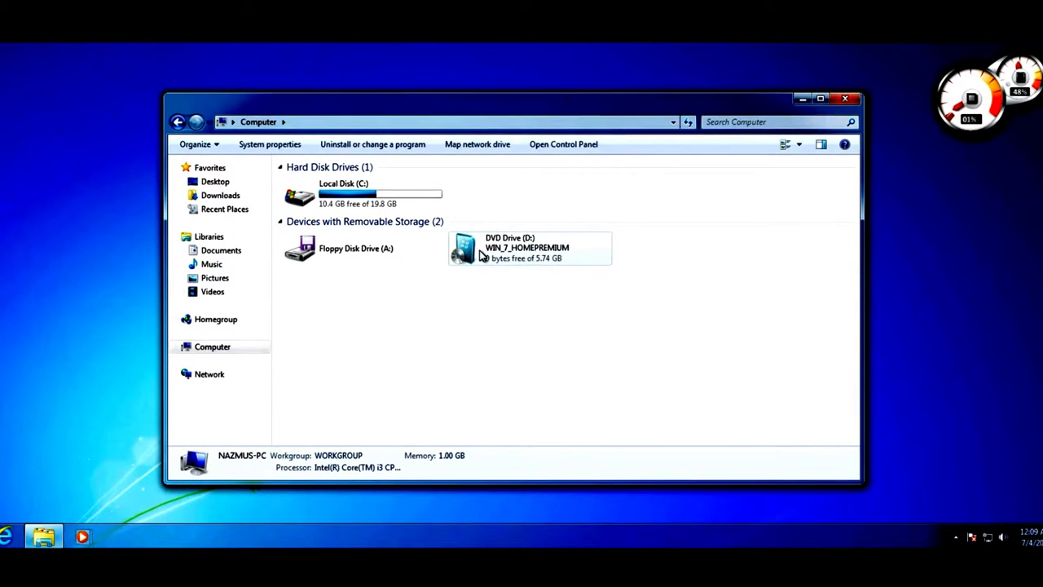
{"action": "right_click", "coordinate": [480, 255]}
{"action": "left_click", "coordinate": [506, 259]}
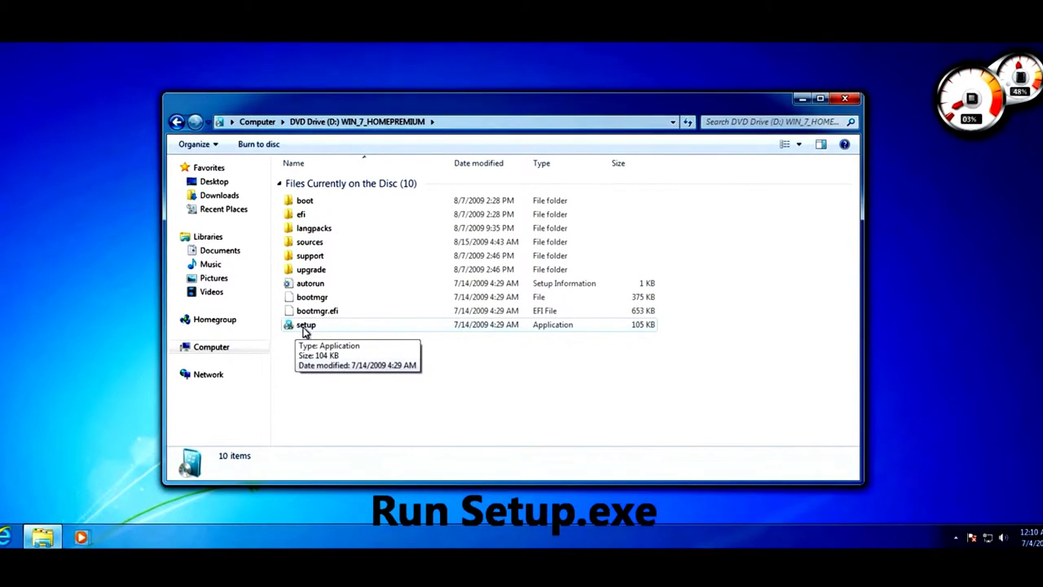
Run the setup application from the Windows 7 disc with permission to make changes, and close the disc's folder window
{"action": "double_click", "coordinate": [313, 327]}
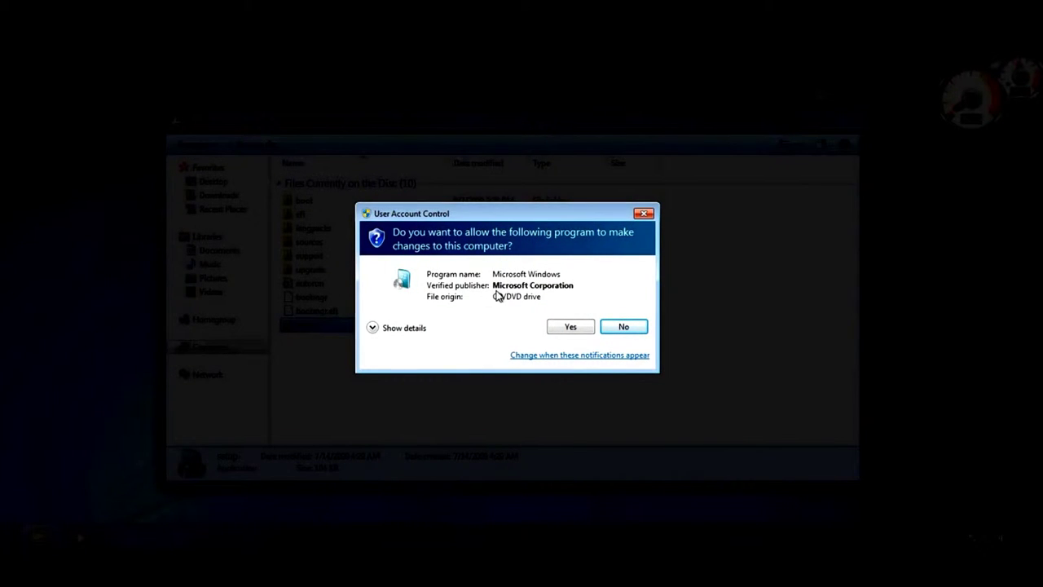
{"action": "left_click", "coordinate": [568, 327]}
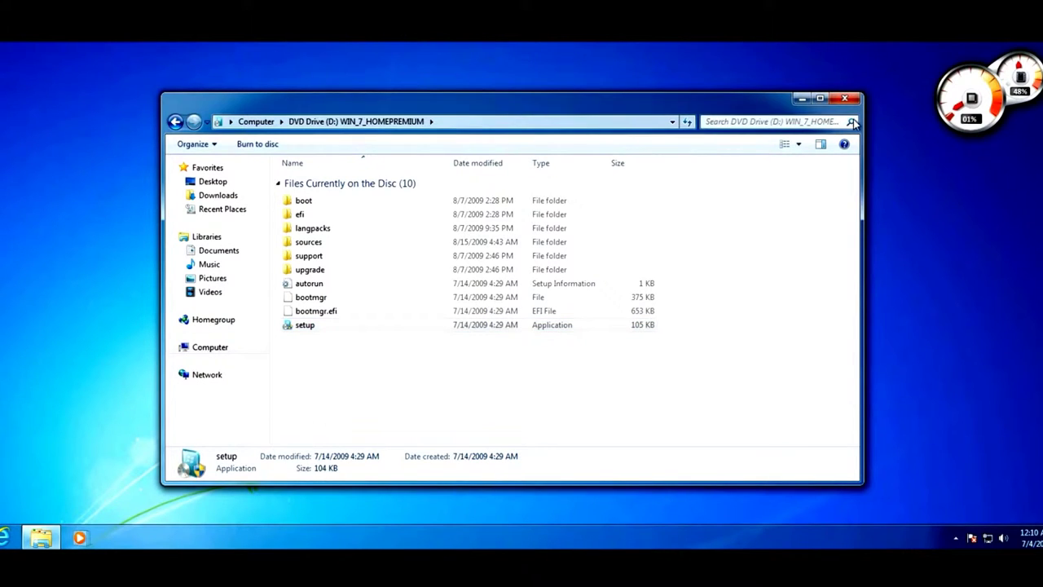
{"action": "left_click", "coordinate": [845, 101]}
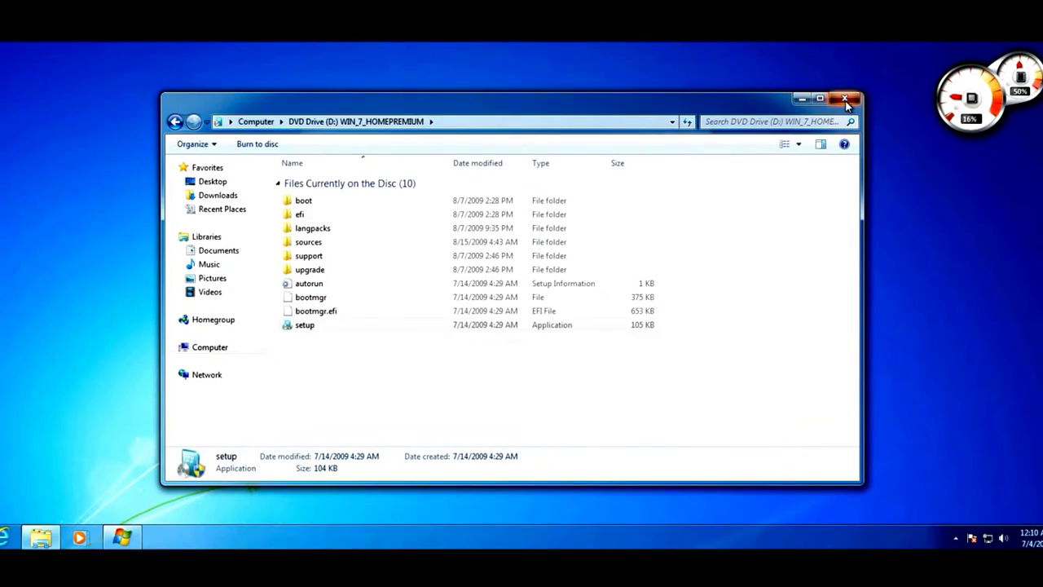
{"action": "left_click", "coordinate": [845, 101]}
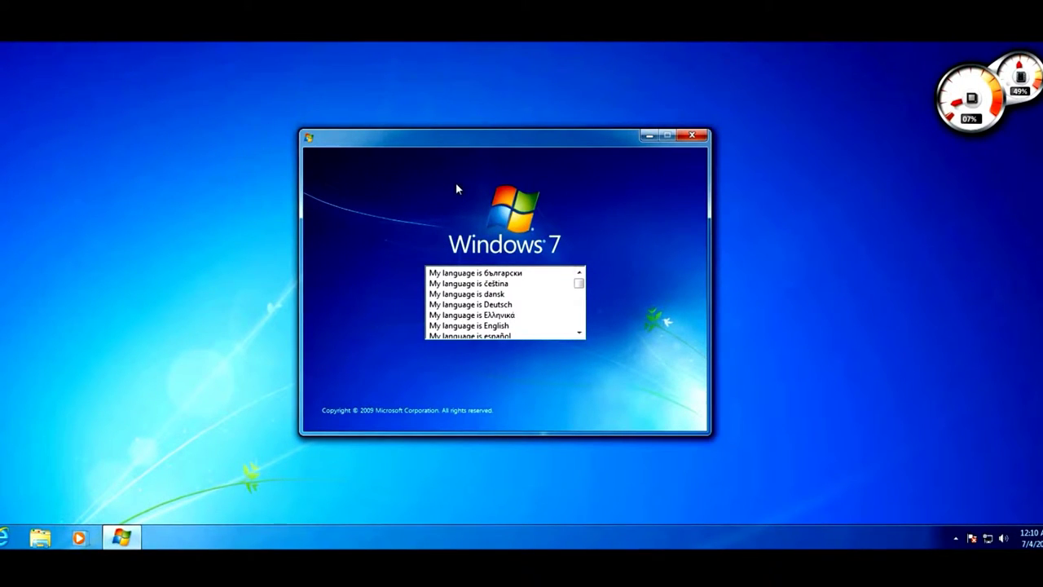
Choose English as the setup language, accept the English (United States) format, and start the Windows 7 installation
{"action": "left_click", "coordinate": [479, 327]}
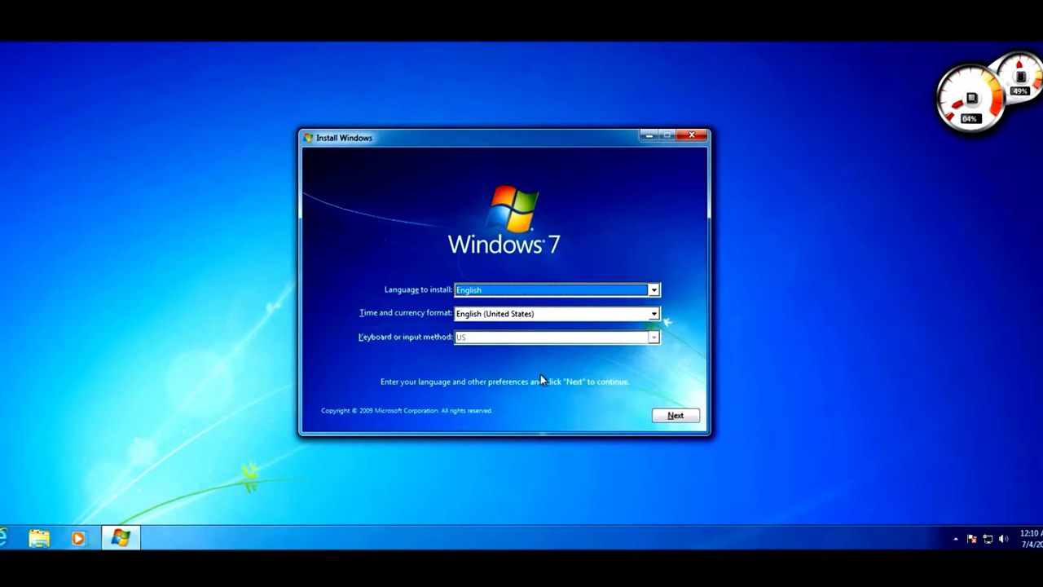
{"action": "left_click", "coordinate": [681, 417]}
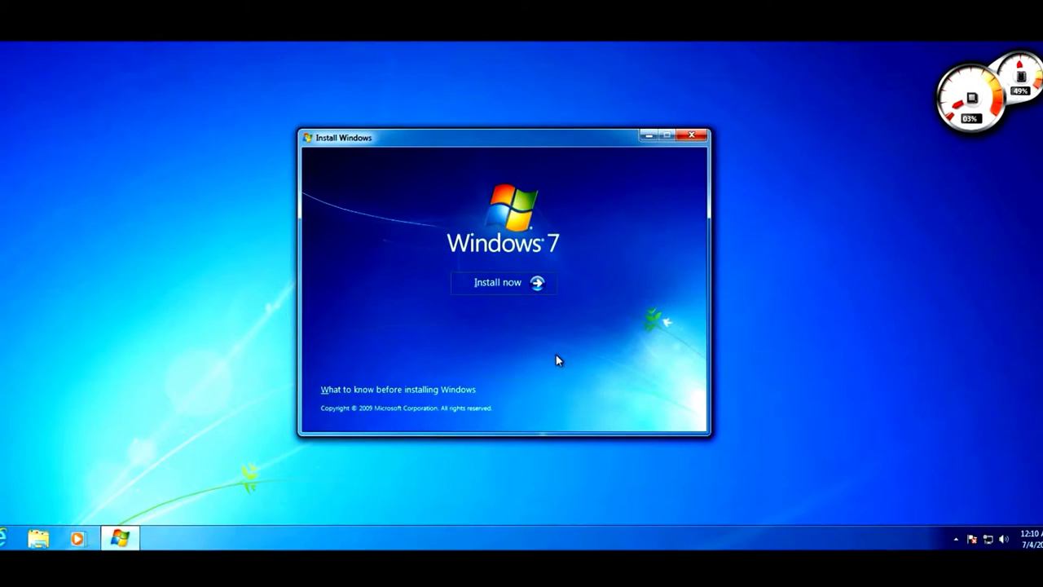
{"action": "left_click", "coordinate": [511, 282]}
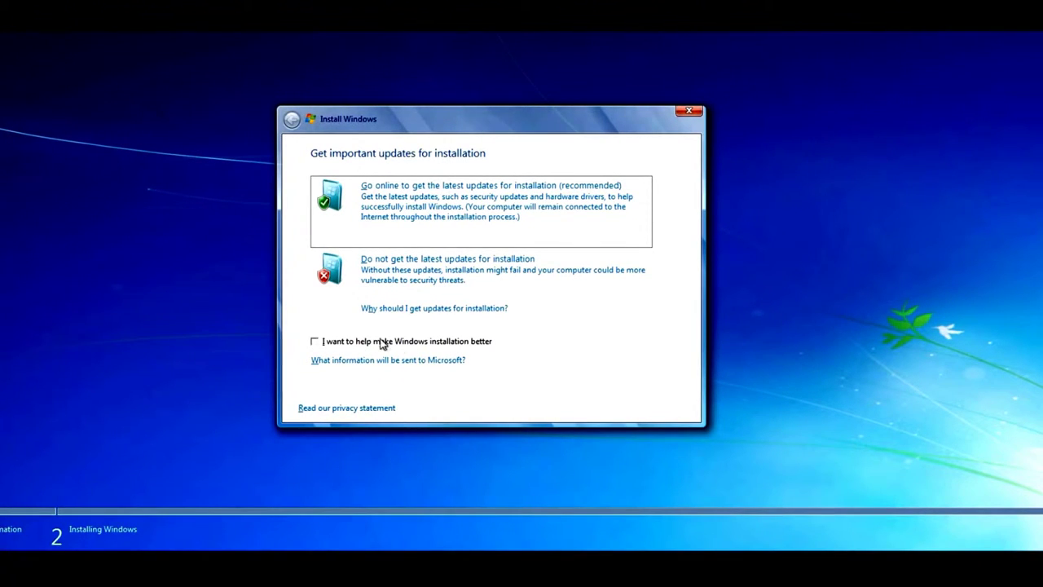
Opt in to helping make Windows installation better and go online to get the latest updates for installation
{"action": "left_click", "coordinate": [315, 343]}
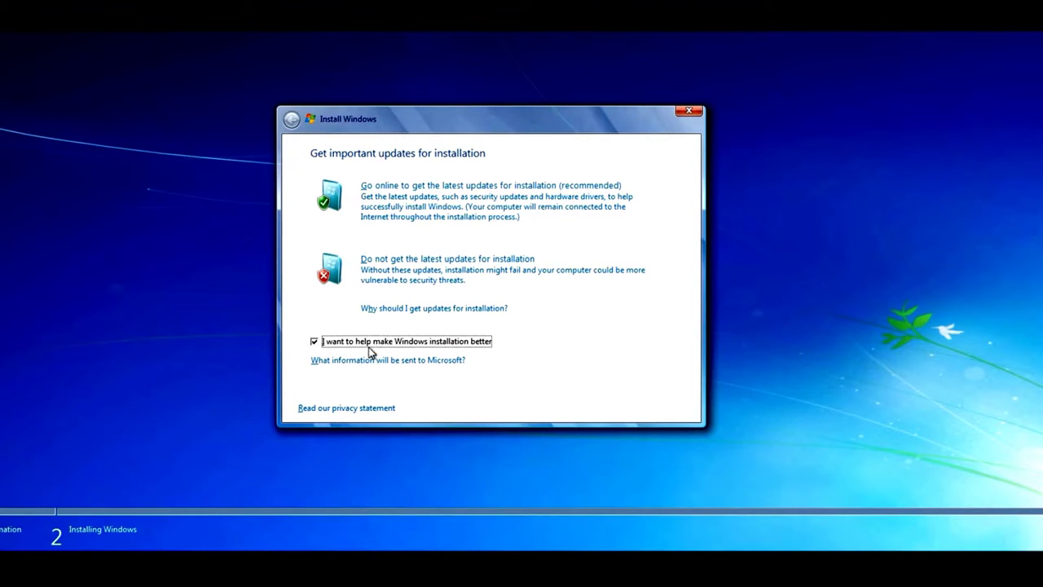
{"action": "left_click", "coordinate": [417, 219]}
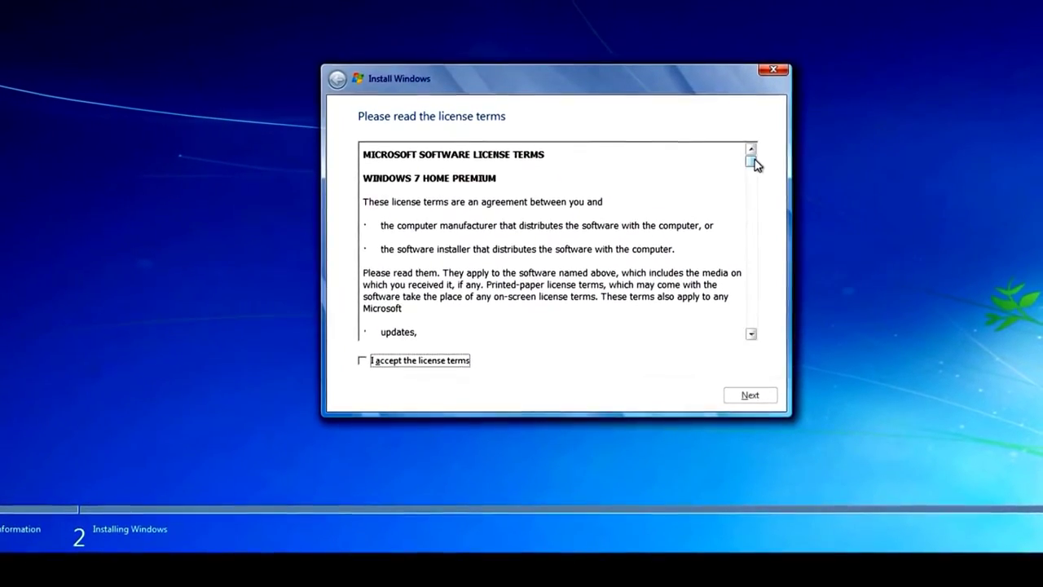
Read the Windows 7 Home Premium license terms to the end, accept them and continue the setup
{"action": "left_click_drag", "start_coordinate": [751, 160], "coordinate": [766, 324]}
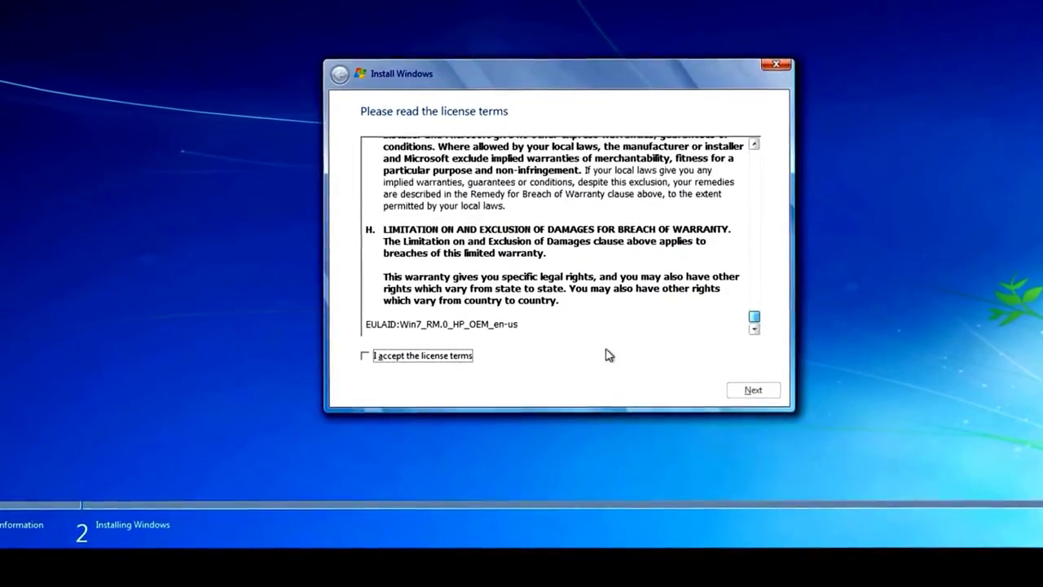
{"action": "left_click", "coordinate": [447, 360]}
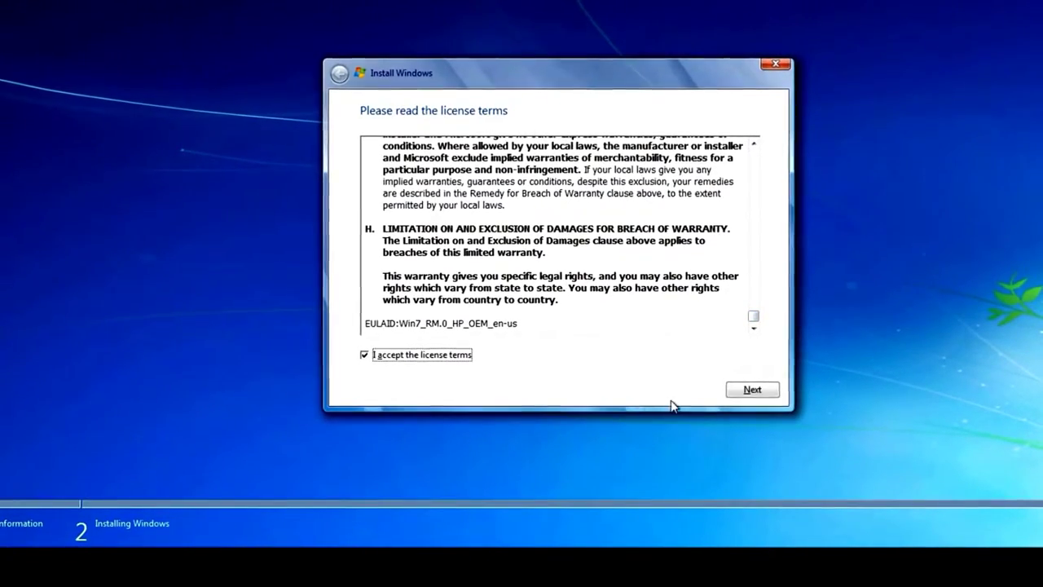
{"action": "left_click", "coordinate": [740, 392]}
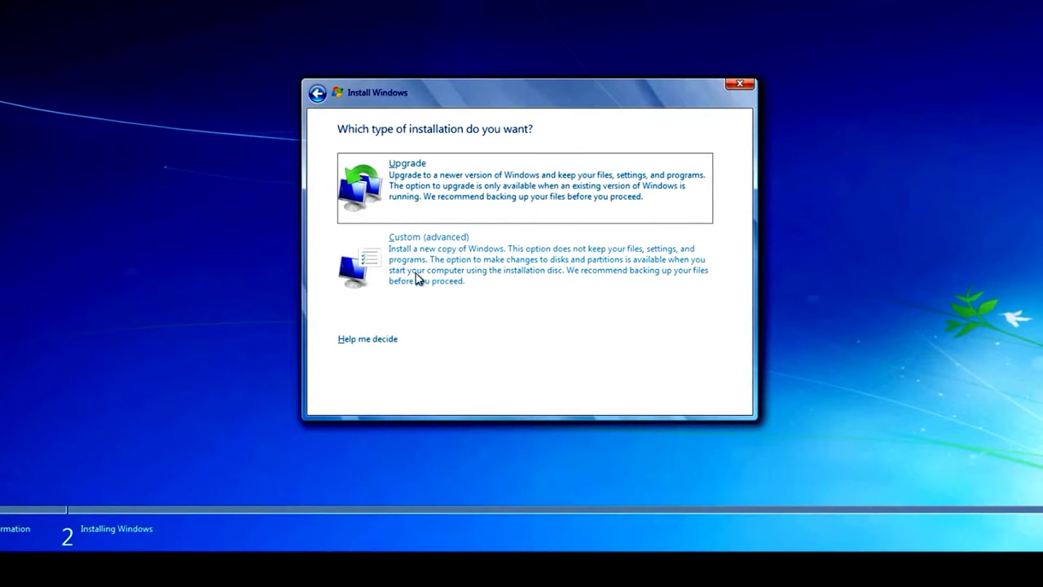
Choose a Custom (advanced) installation on Disk 0 Partition 2 (C:) and agree to move the previous installation's files to Windows.old
{"action": "left_click", "coordinate": [365, 269]}
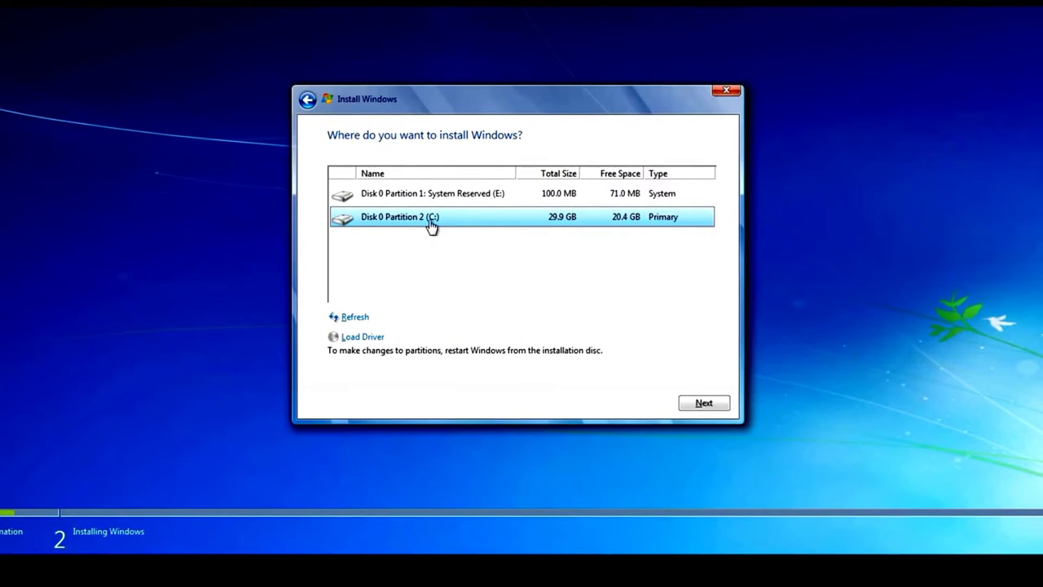
{"action": "left_click", "coordinate": [699, 403]}
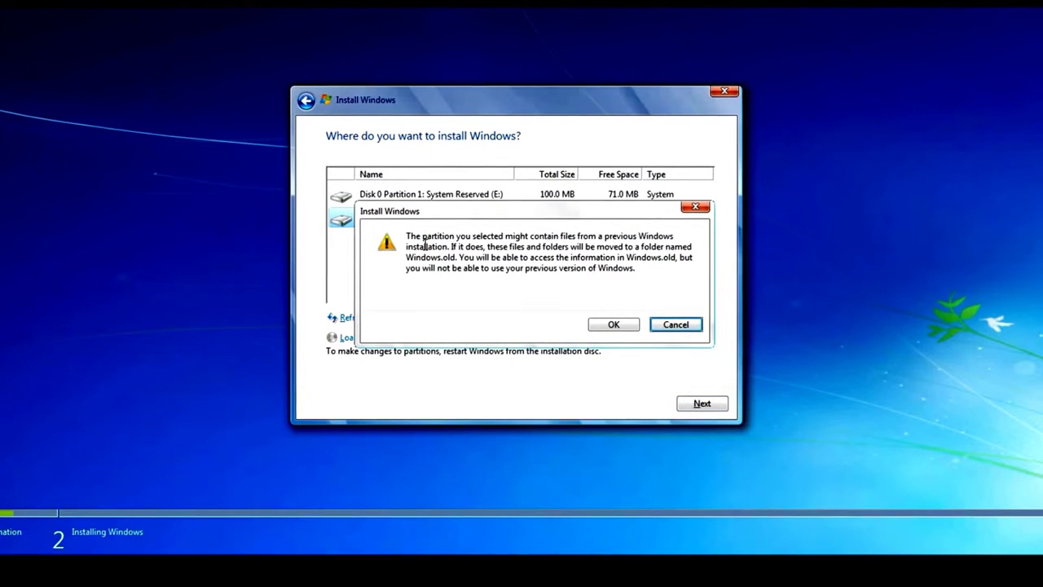
{"action": "left_click_drag", "start_coordinate": [406, 236], "coordinate": [484, 275]}
{"action": "left_click", "coordinate": [492, 281]}
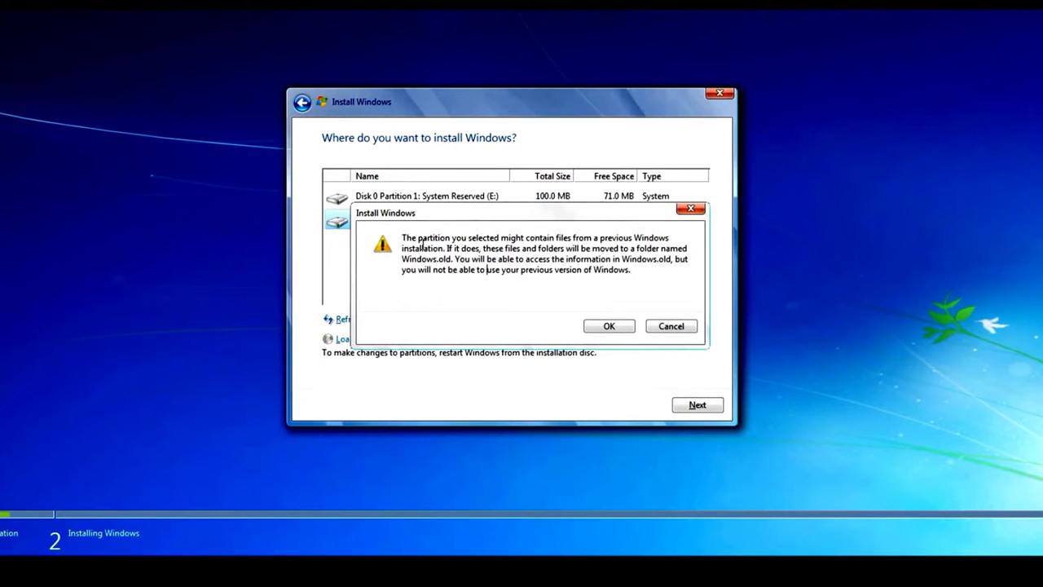
{"action": "left_click", "coordinate": [603, 327]}
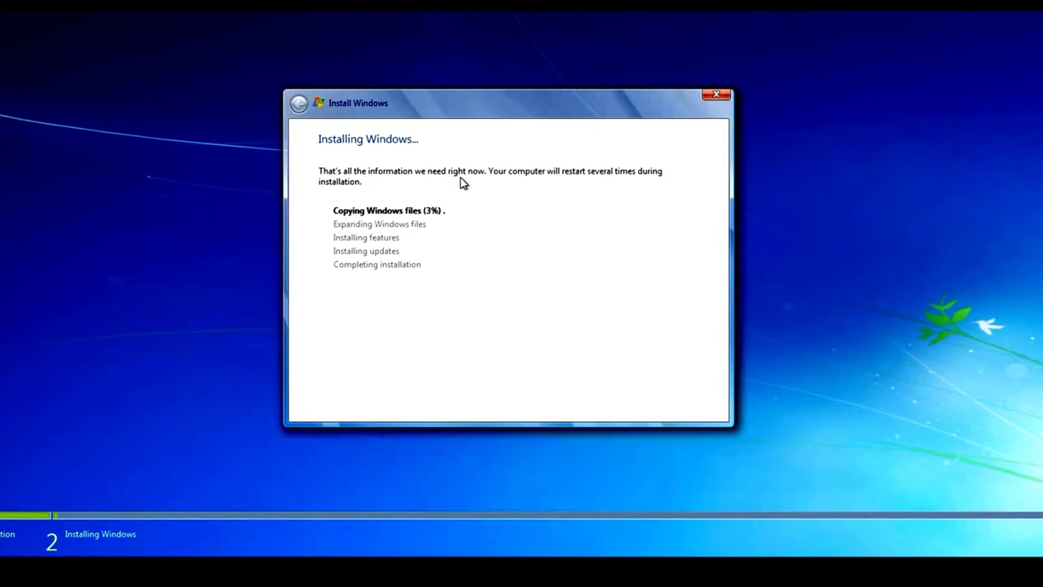
{"action": "key", "text": "super"}
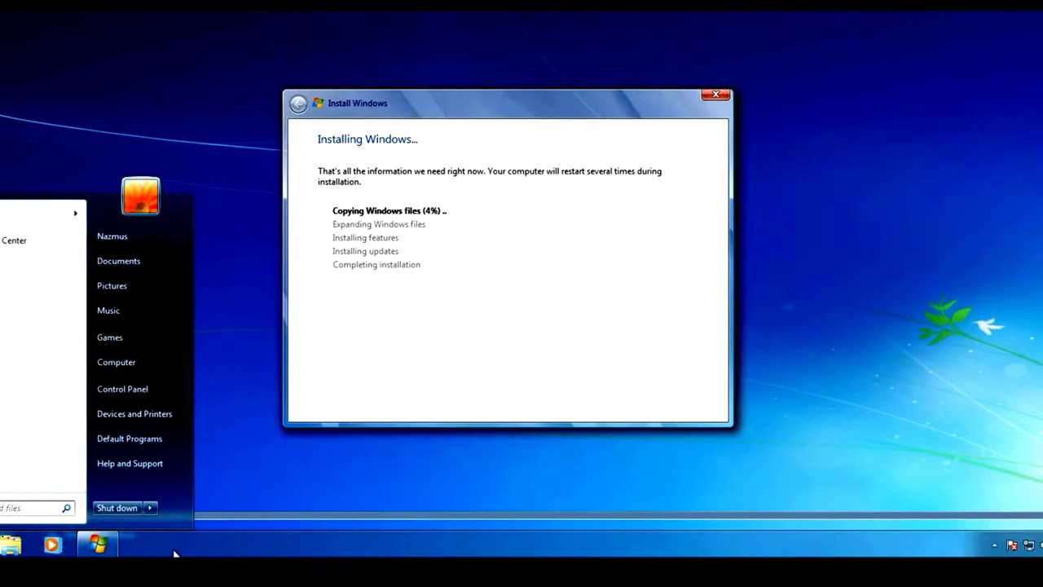
{"action": "left_click", "coordinate": [187, 530]}
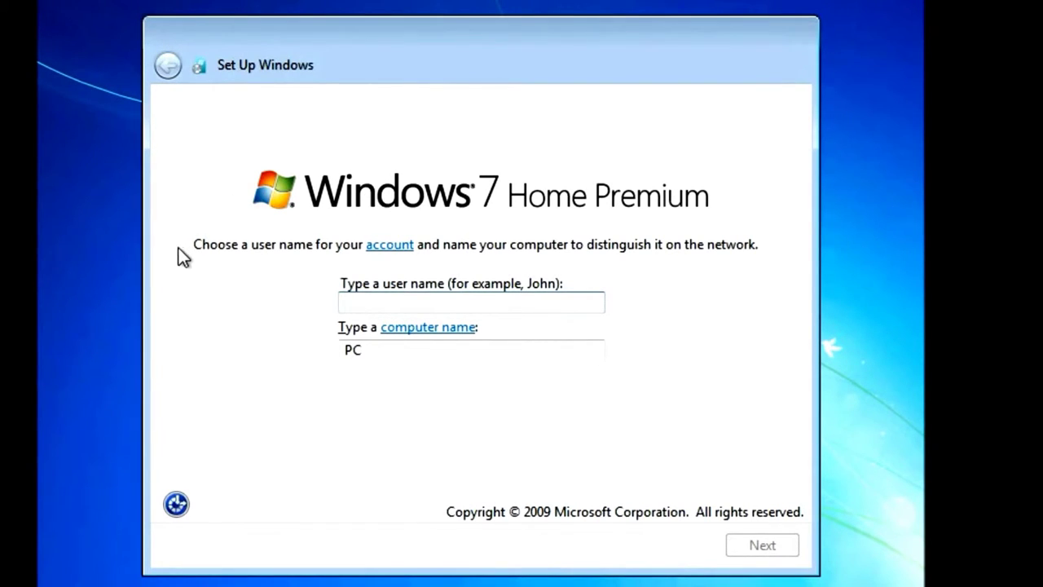
Enter the account's user name, then type and retype the account password and fill in the password hint
{"action": "type", "text": "Nazmus"}
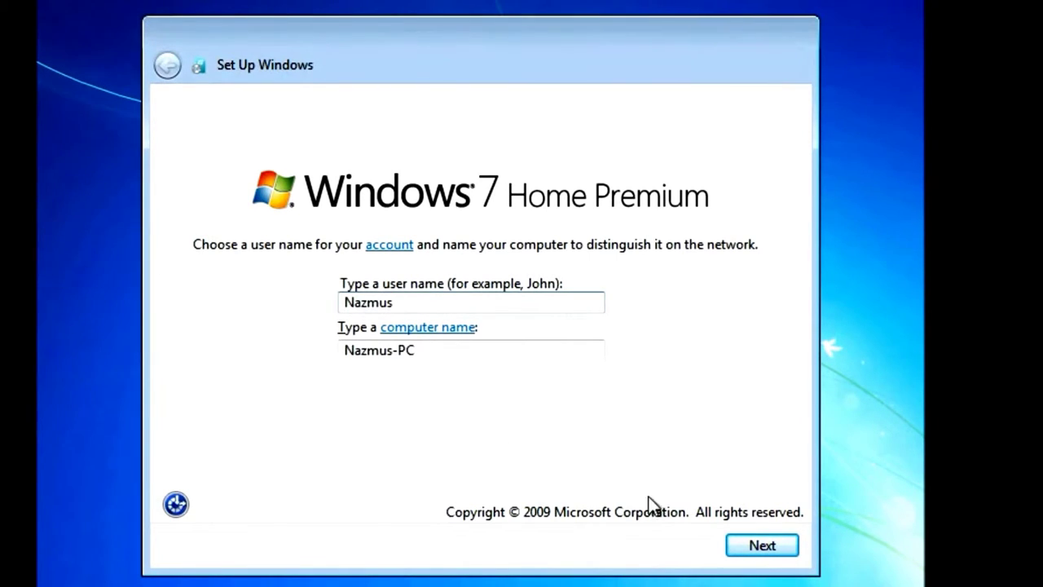
{"action": "left_click", "coordinate": [748, 553]}
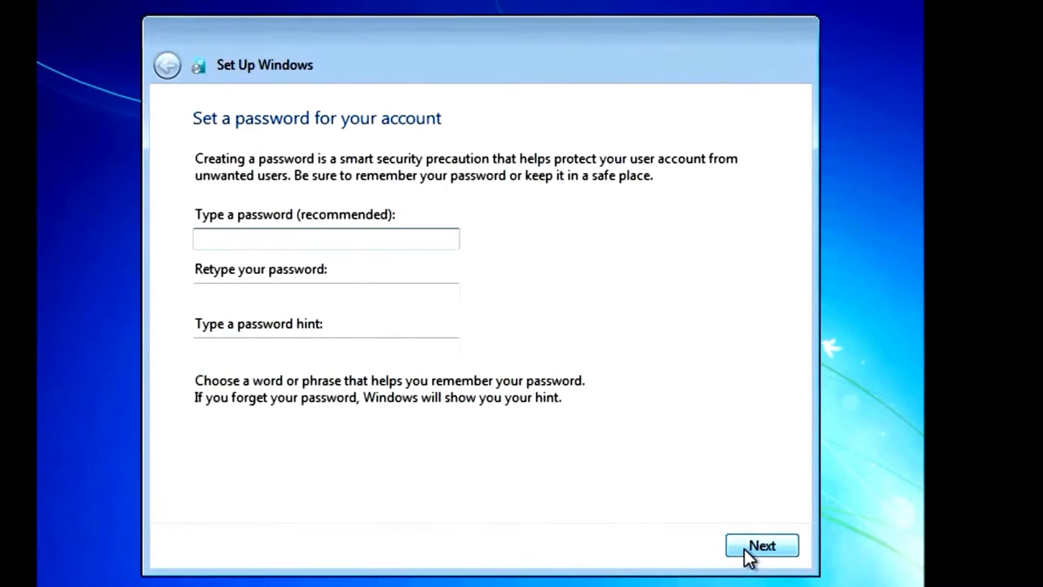
{"action": "type", "text": "***"}
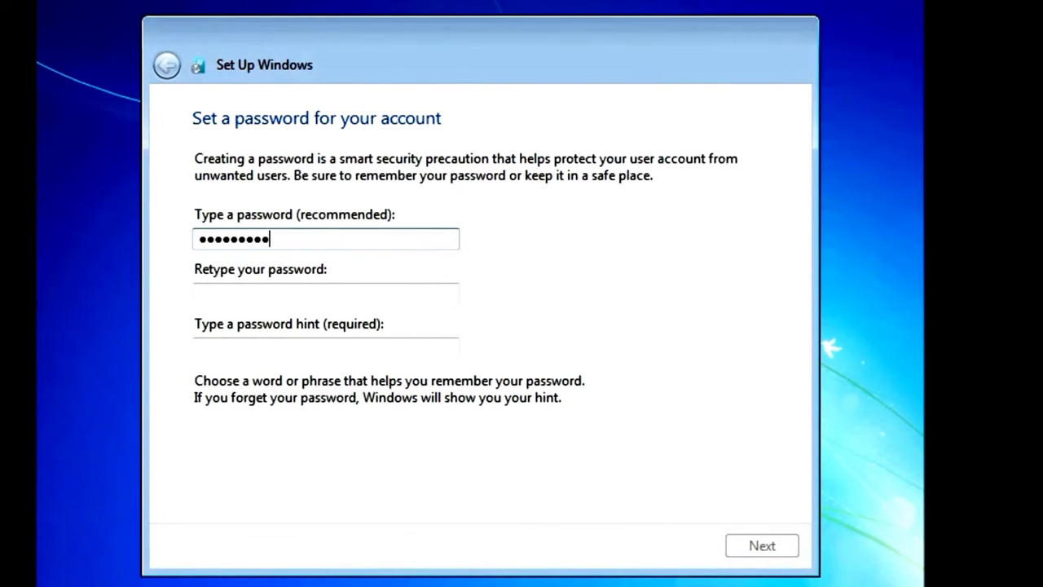
{"action": "left_click", "coordinate": [326, 293]}
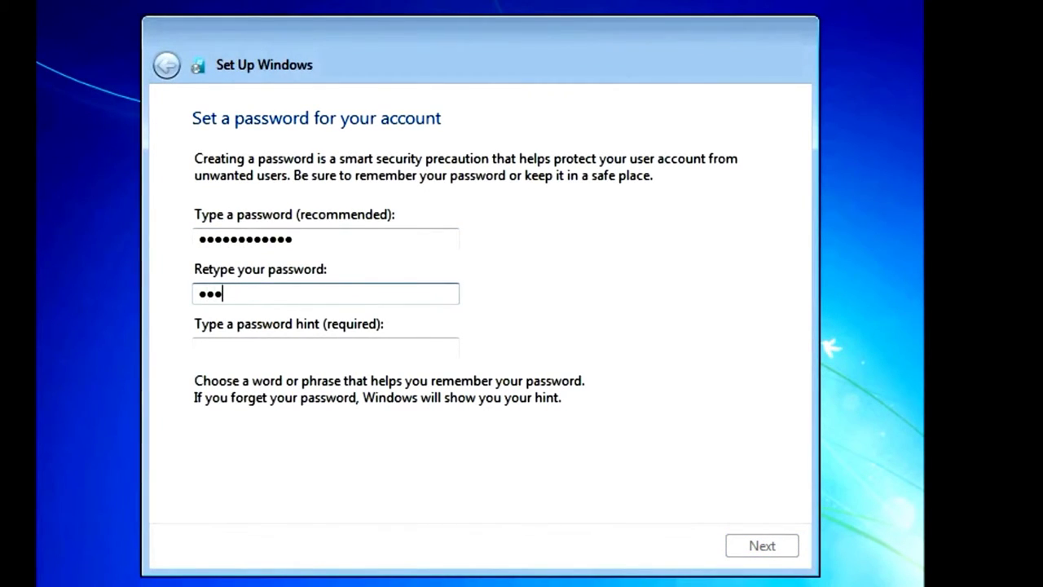
{"action": "type", "text": "*************"}
{"action": "key", "text": "Tab"}
{"action": "type", "text": "Universal"}
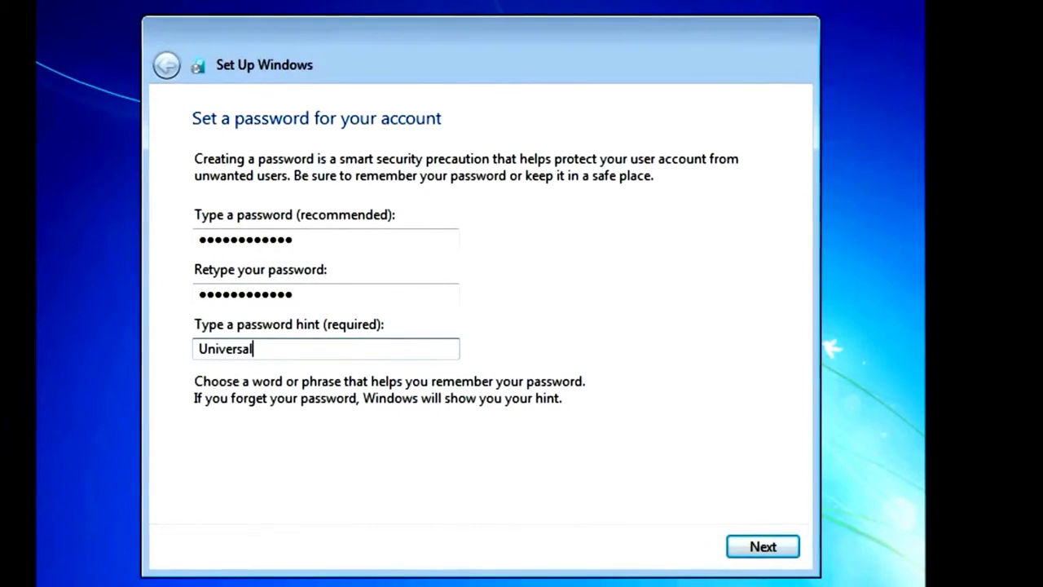
{"action": "left_click", "coordinate": [766, 548]}
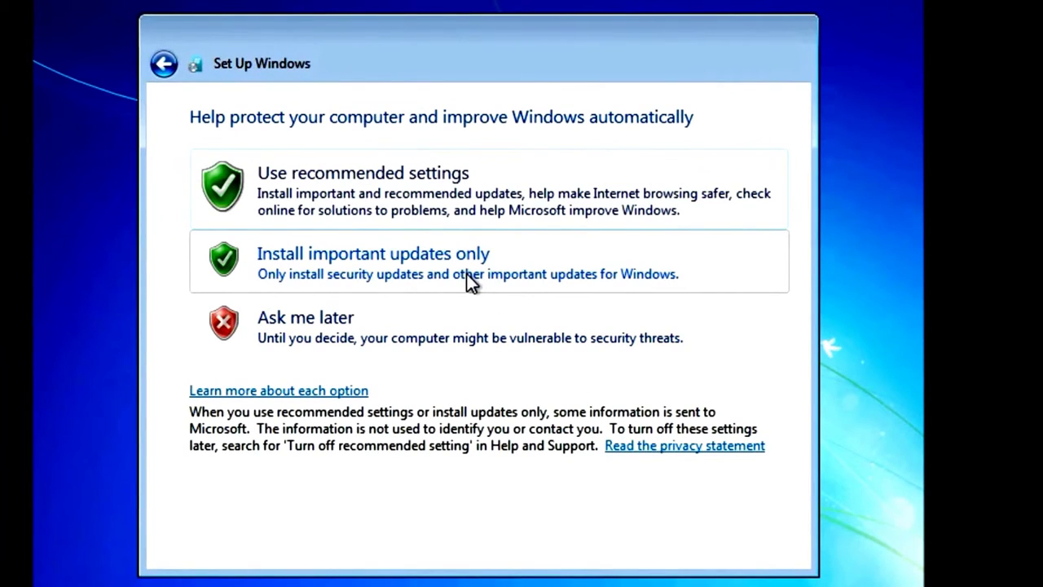
Use the recommended protection and update settings and set the time zone to (UTC-06:00) Central Time (US & Canada)
{"action": "left_click", "coordinate": [427, 198]}
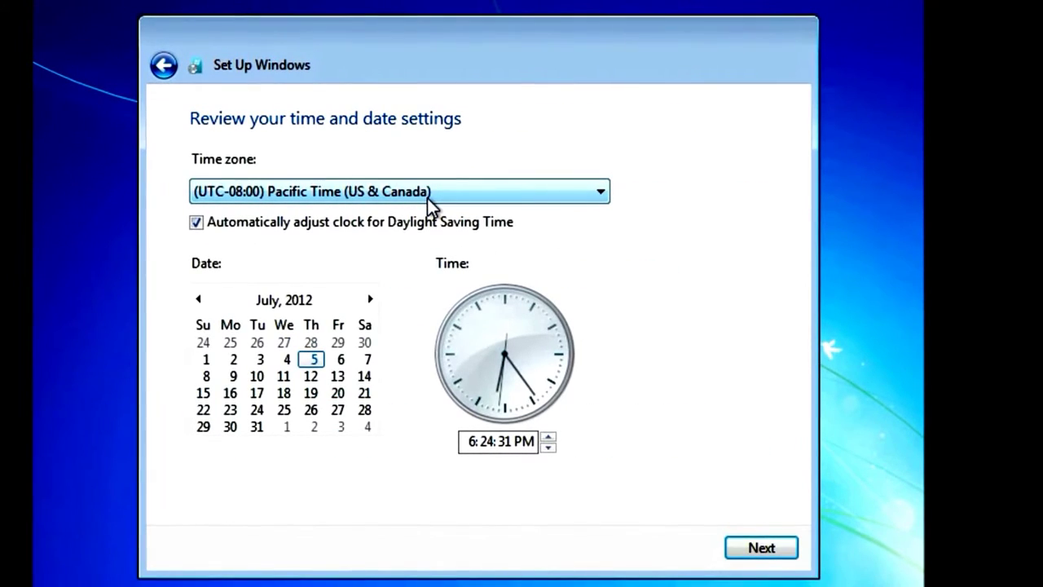
{"action": "key", "text": "Up"}
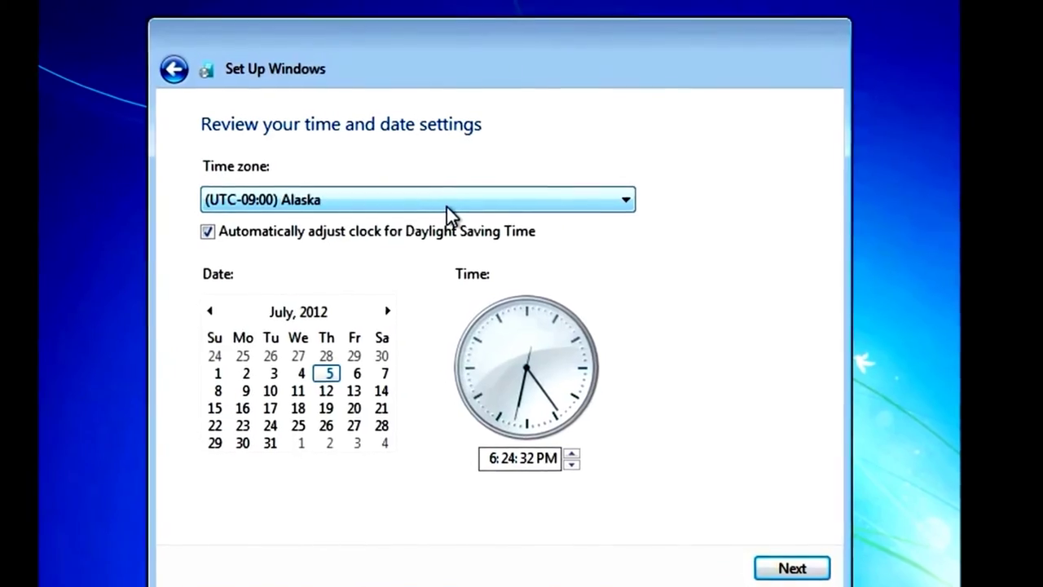
{"action": "left_click", "coordinate": [446, 207]}
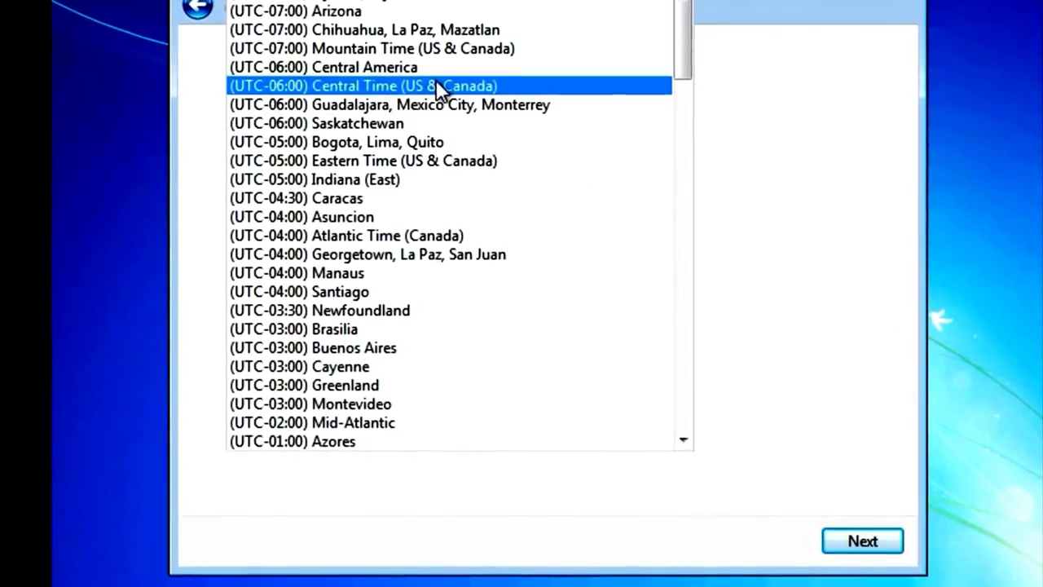
{"action": "left_click", "coordinate": [435, 81]}
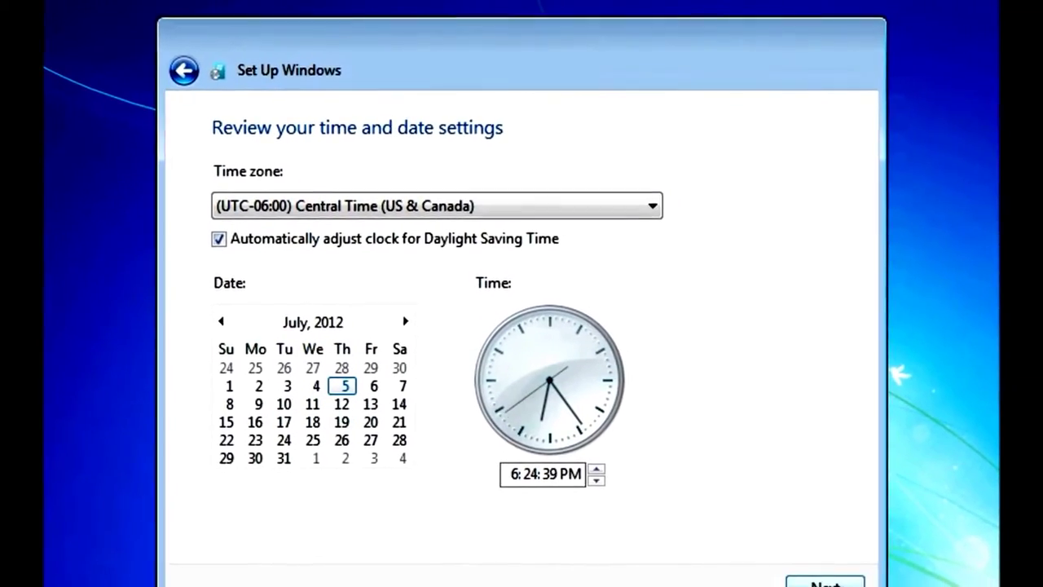
{"action": "left_click", "coordinate": [825, 582]}
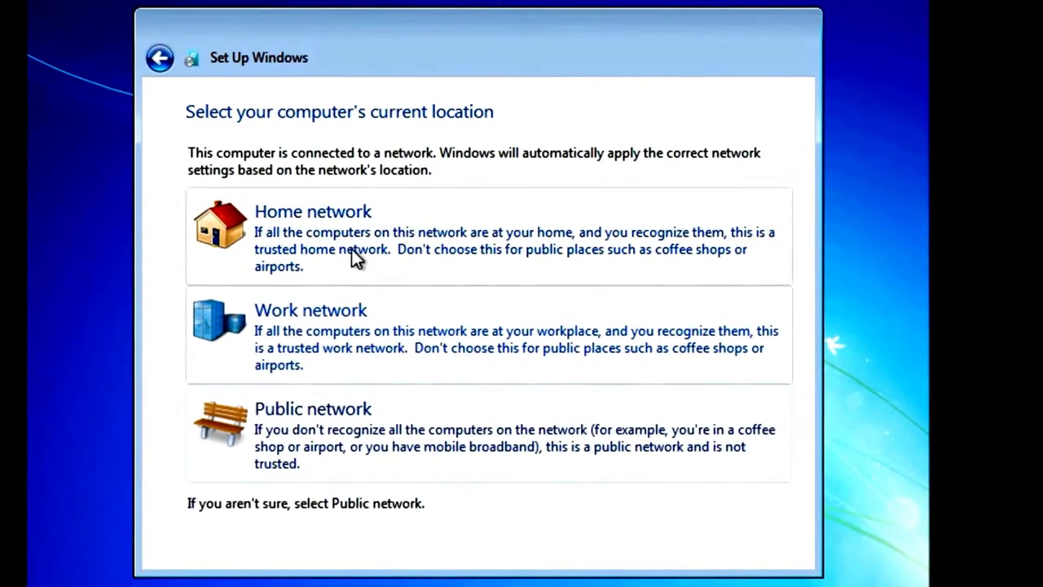
Set the computer's current location to Home network
{"action": "left_click", "coordinate": [353, 243]}
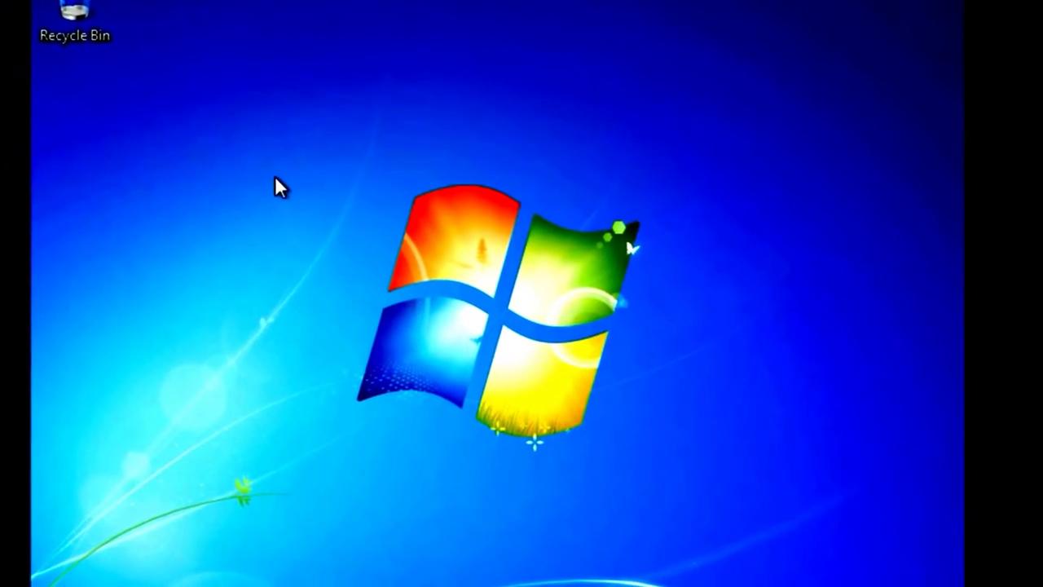
{"action": "left_click_drag", "start_coordinate": [261, 134], "coordinate": [653, 478]}
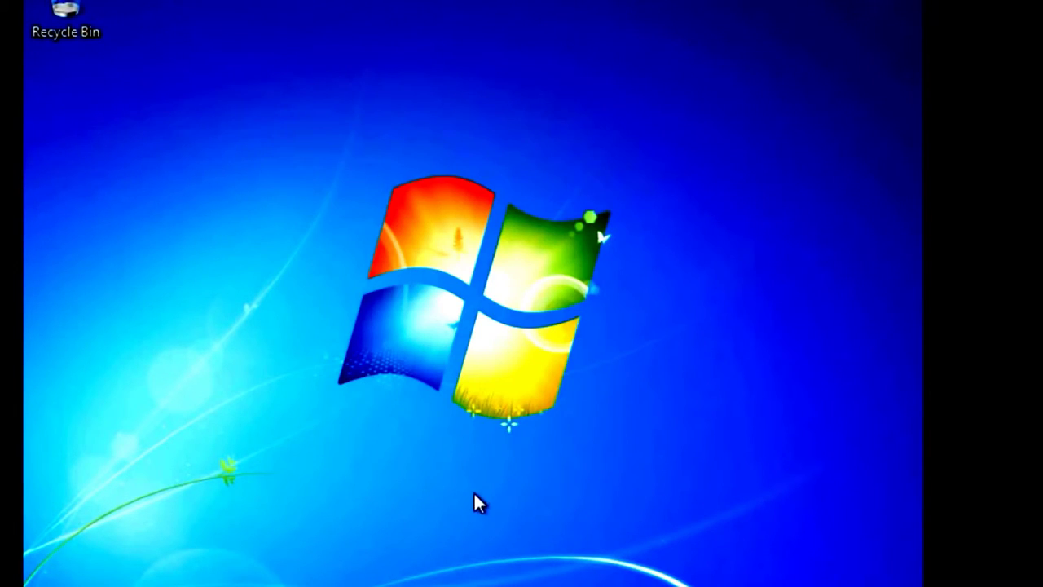
{"action": "right_click", "coordinate": [437, 514]}
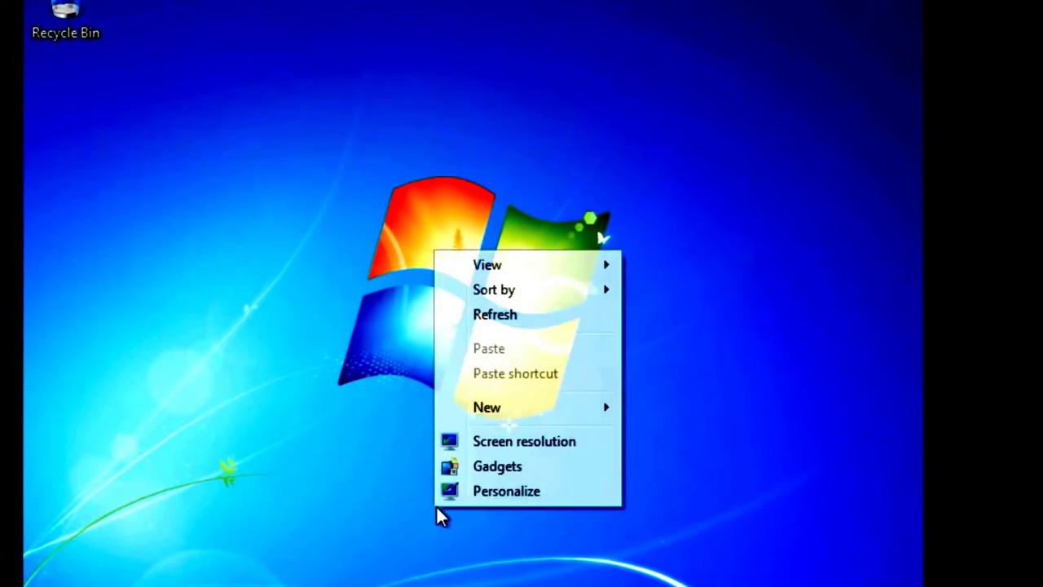
{"action": "left_click", "coordinate": [393, 509]}
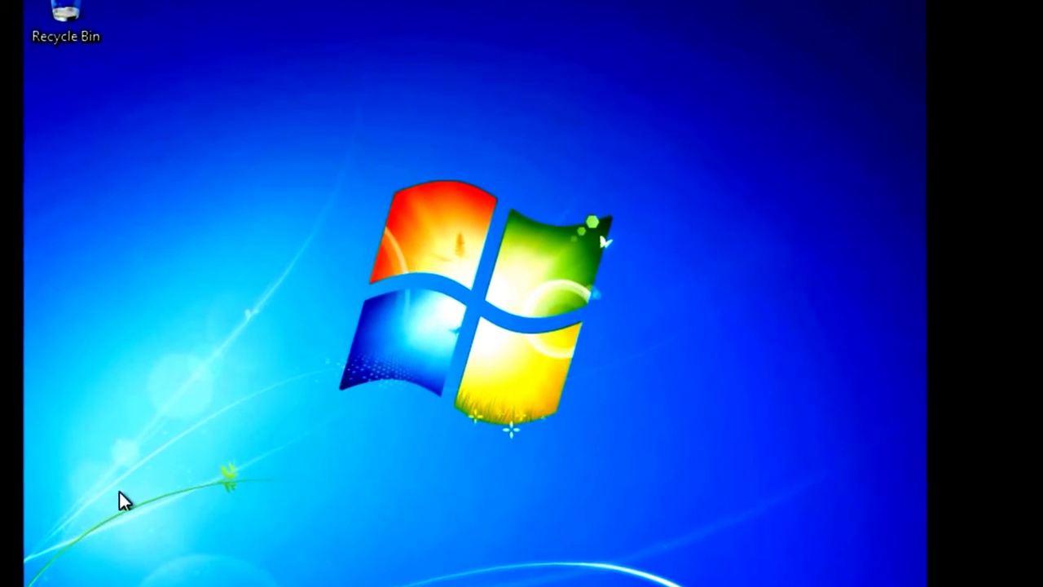
{"action": "key", "text": "super"}
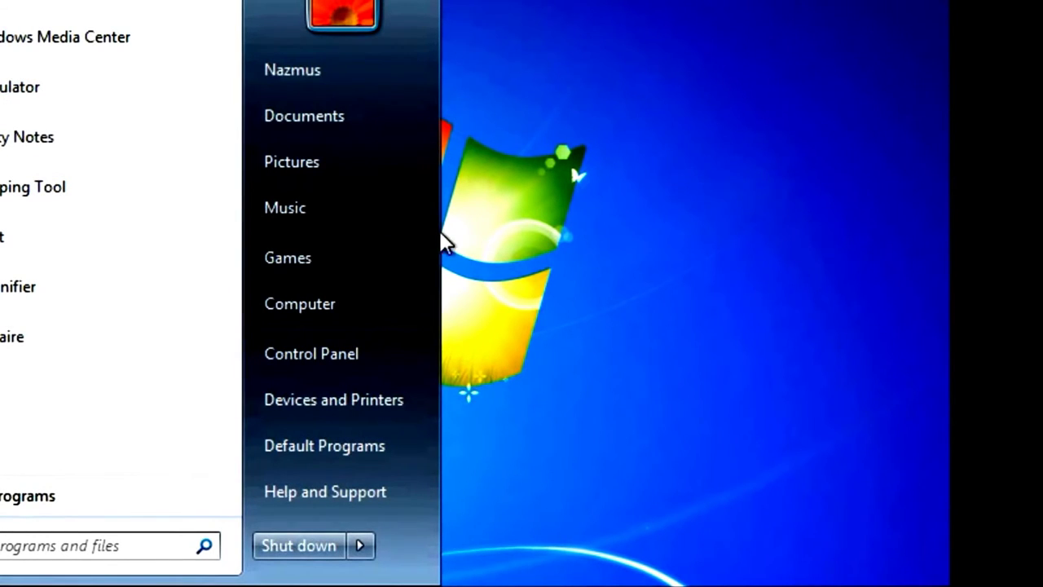
{"action": "left_click_drag", "start_coordinate": [691, 91], "coordinate": [223, 432]}
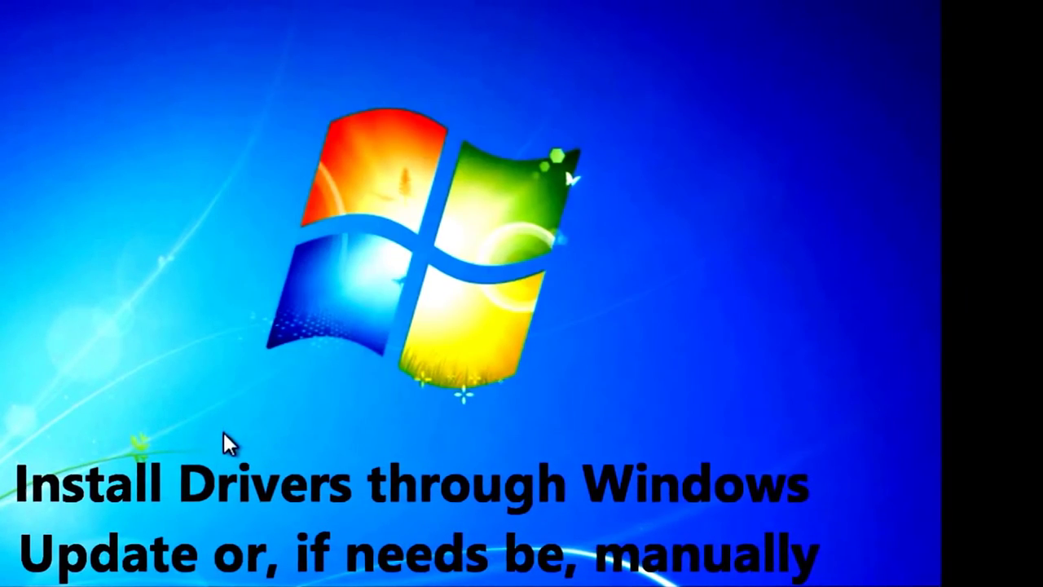
{"action": "left_click_drag", "start_coordinate": [147, 442], "coordinate": [740, 85]}
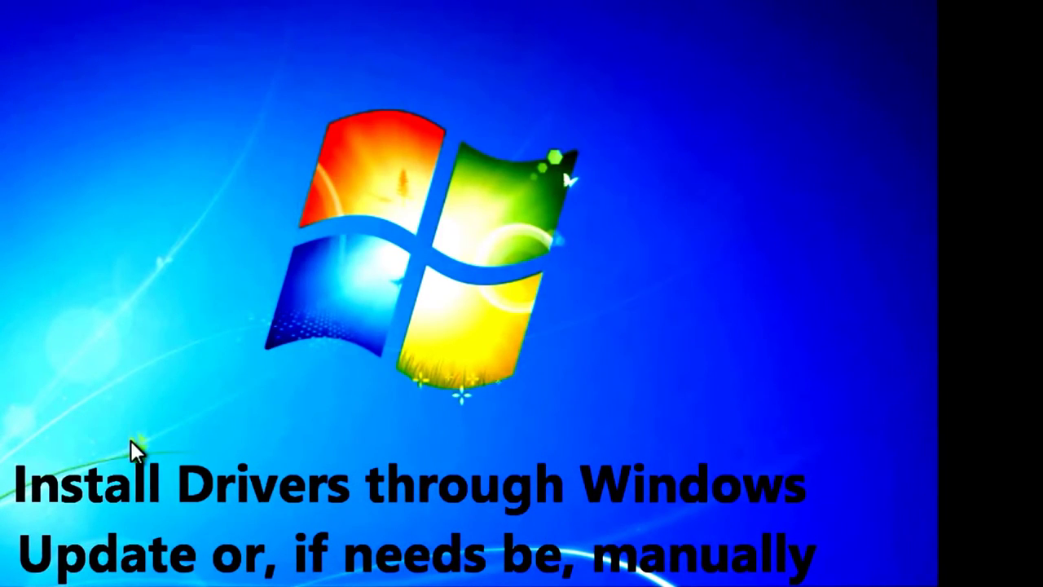
{"action": "left_click_drag", "start_coordinate": [137, 462], "coordinate": [749, 80]}
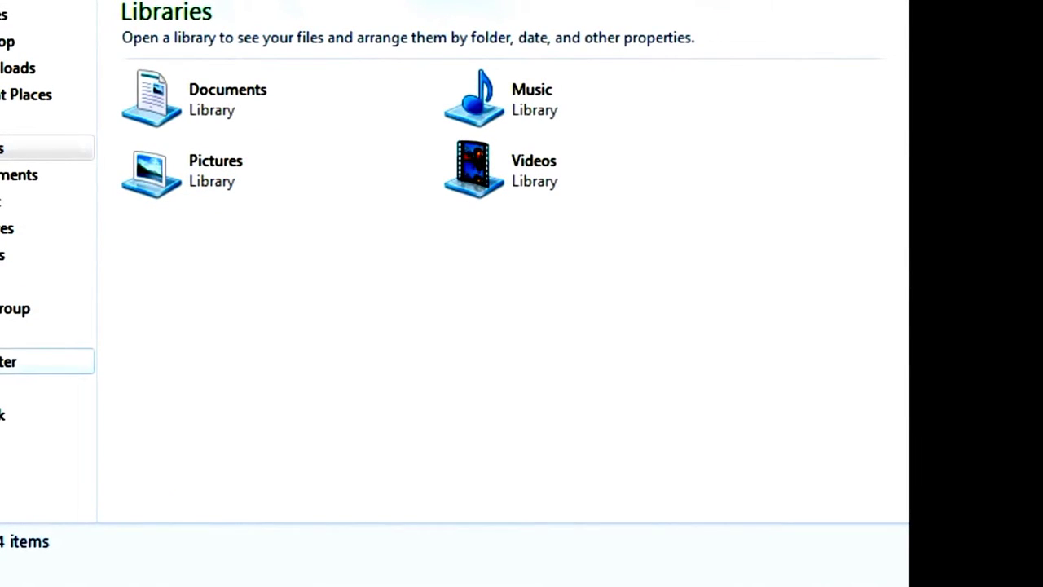
Show the computer's drives and open the Windows.old folder on Local Disk (C:)
{"action": "left_click", "coordinate": [6, 361]}
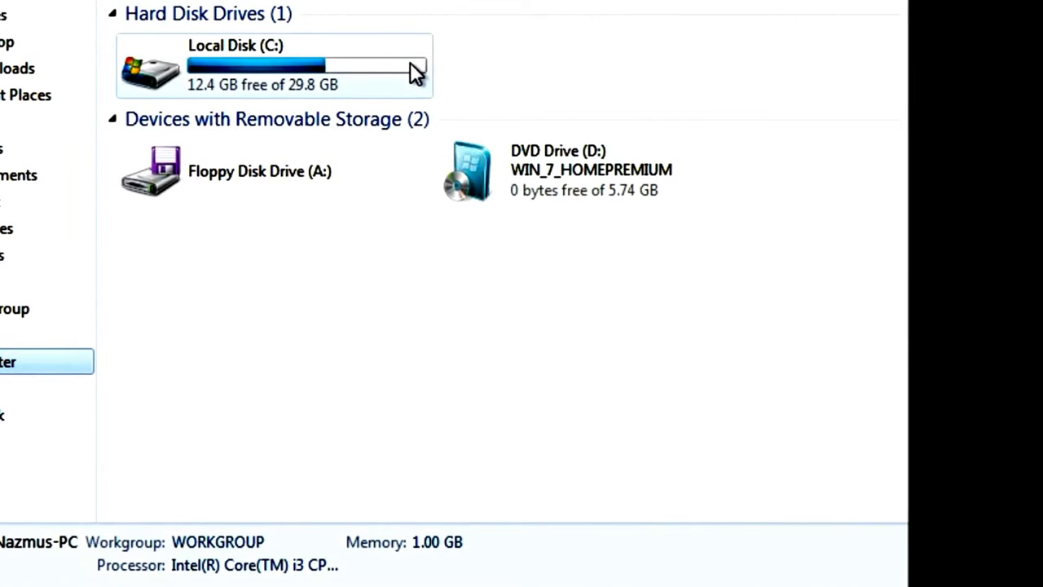
{"action": "mouse_move", "coordinate": [375, 70]}
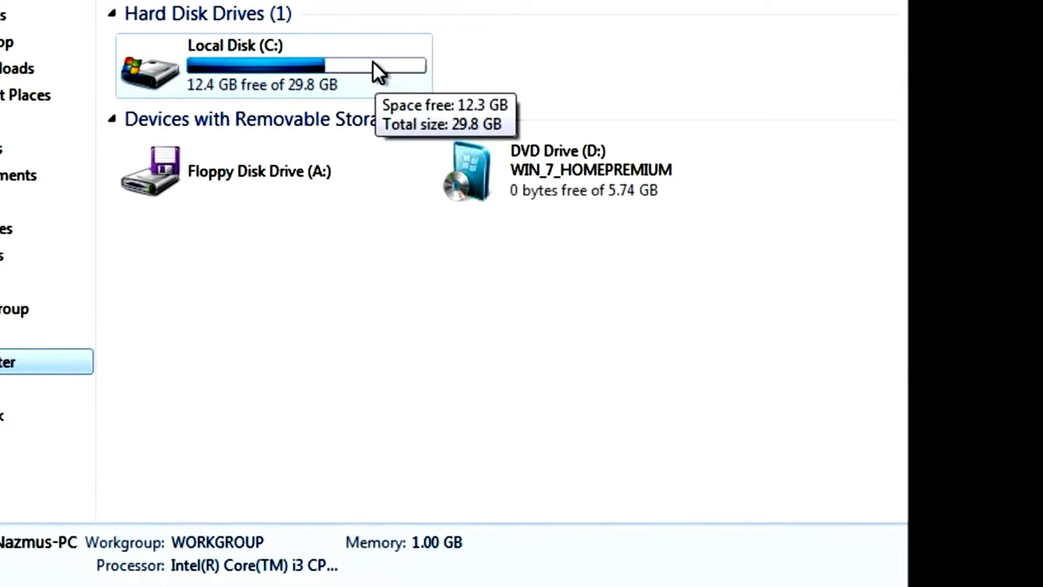
{"action": "double_click", "coordinate": [374, 62]}
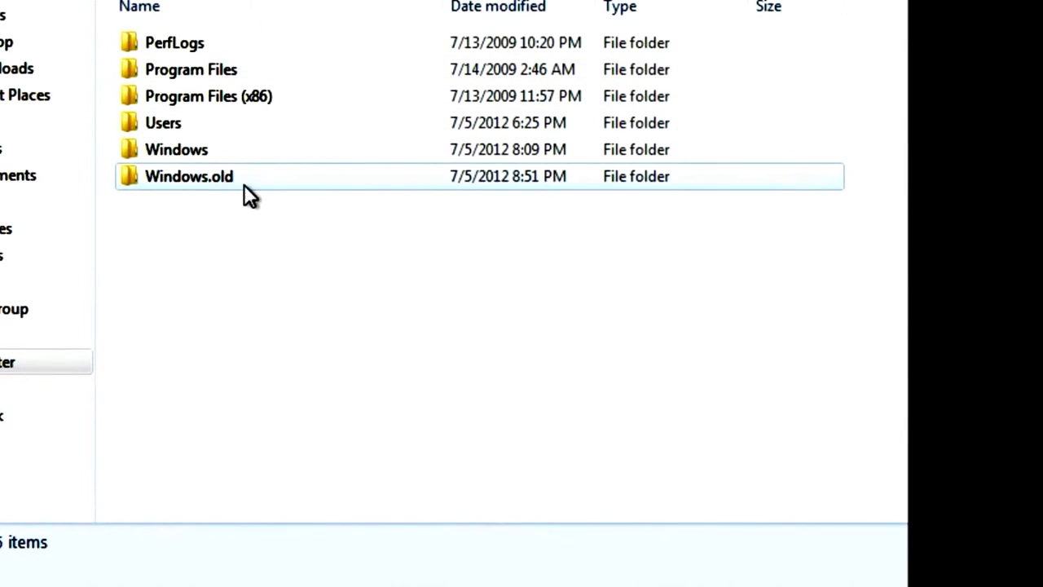
{"action": "mouse_move", "coordinate": [209, 183]}
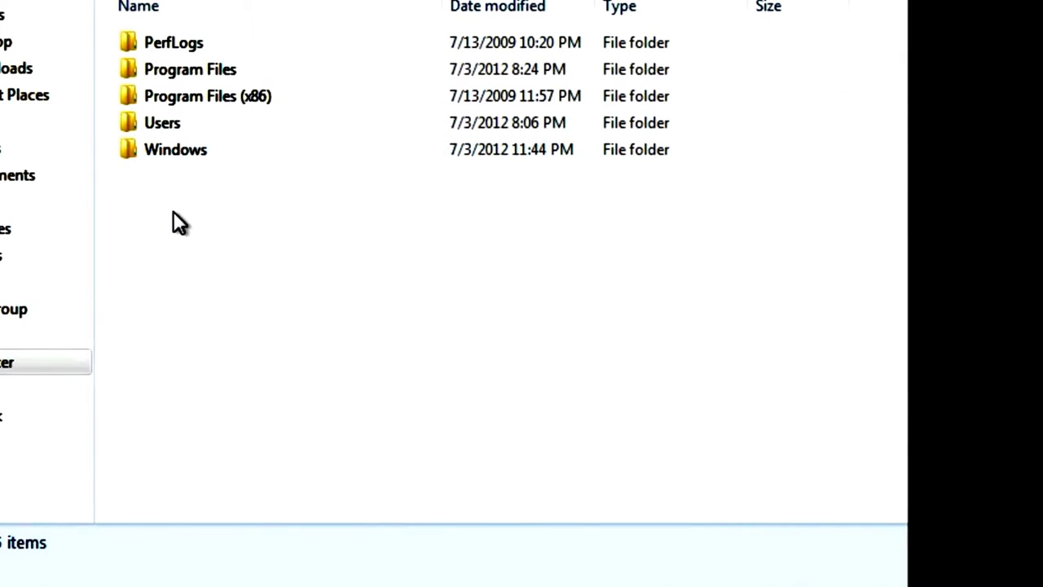
Look into the Program Files (x86) folder inside Windows.old, return, and open its Users folder
{"action": "double_click", "coordinate": [218, 96]}
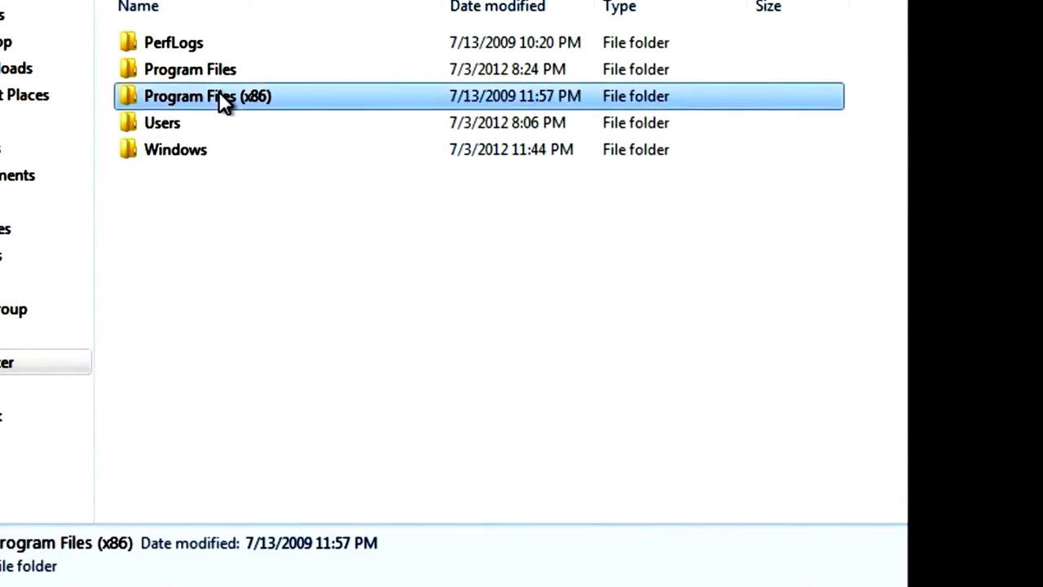
{"action": "key", "text": "BackSpace"}
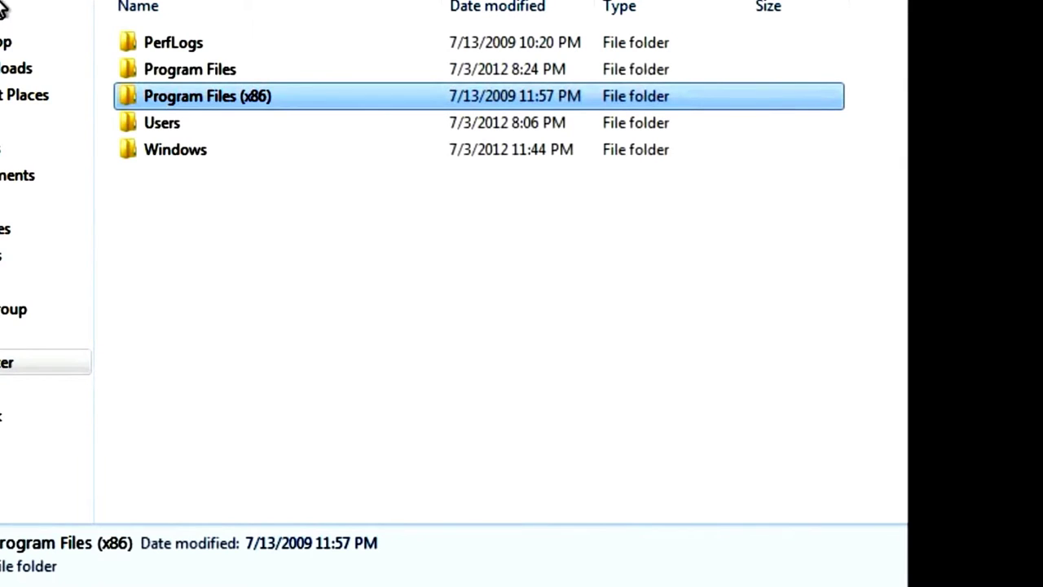
{"action": "double_click", "coordinate": [176, 128]}
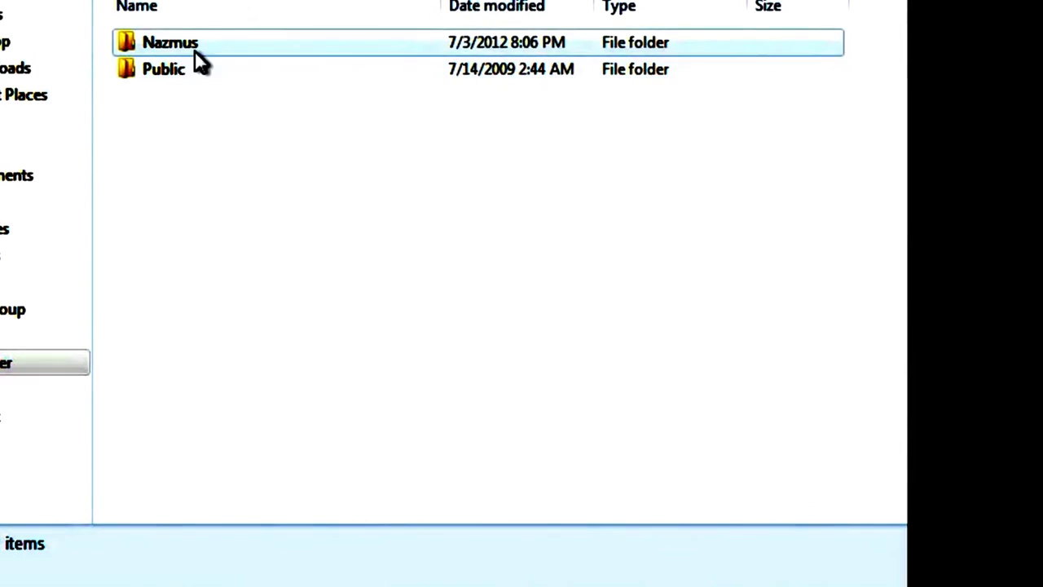
Open the old user's folder in Windows.old and its My Documents folder, and look through the files there
{"action": "mouse_move", "coordinate": [203, 65]}
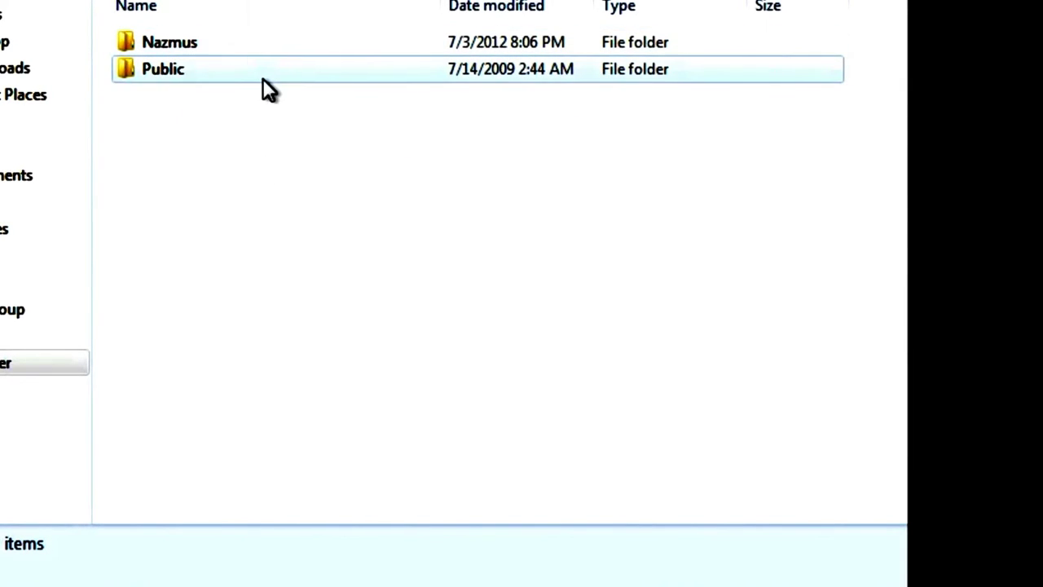
{"action": "double_click", "coordinate": [183, 46]}
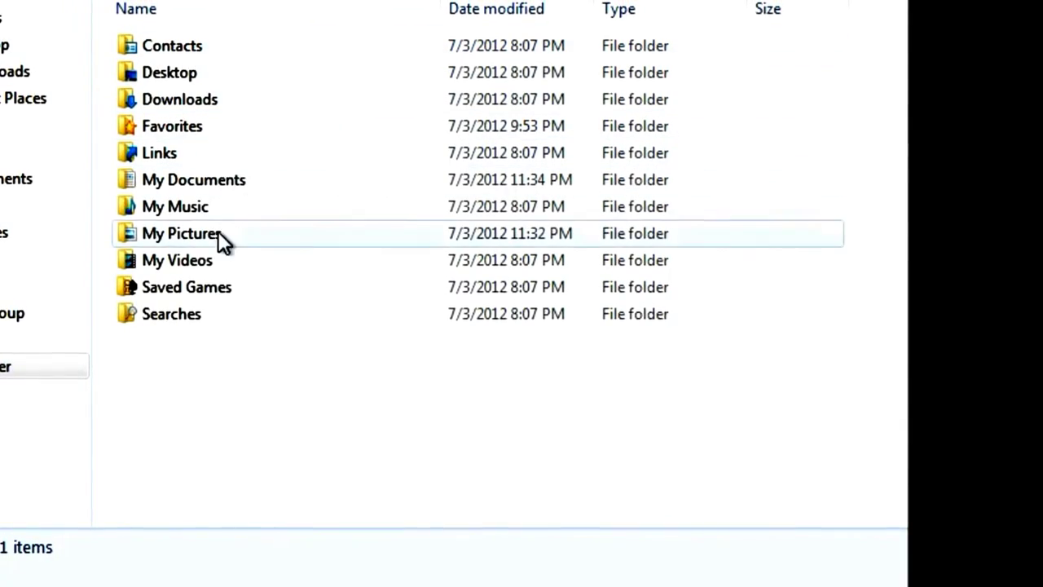
{"action": "double_click", "coordinate": [205, 184]}
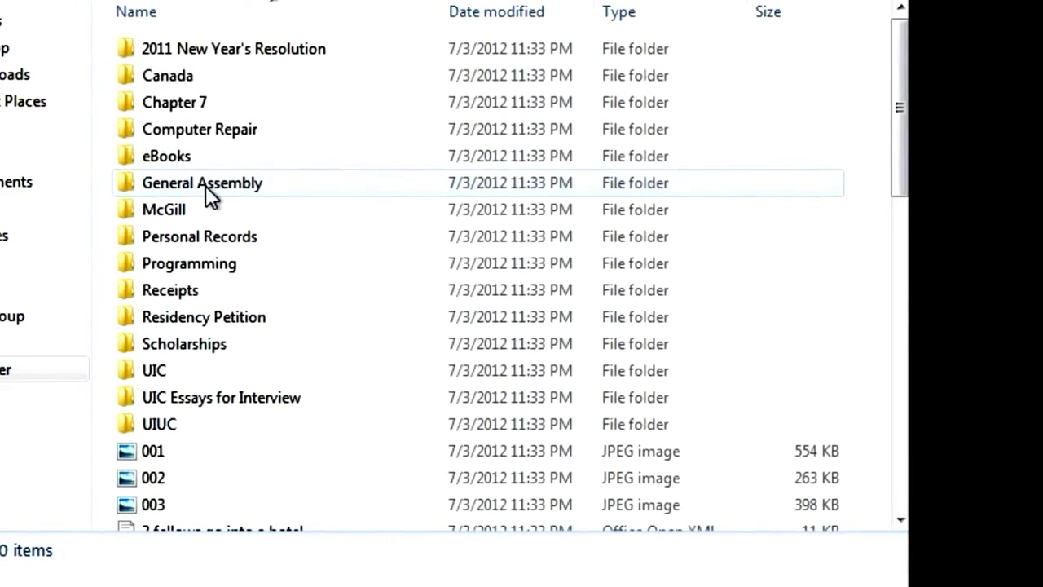
{"action": "scroll", "coordinate": [206, 184], "scroll_direction": "down", "scroll_amount": 3}
{"action": "scroll", "coordinate": [205, 184], "scroll_direction": "down", "scroll_amount": 8}
{"action": "scroll", "coordinate": [206, 185], "scroll_direction": "up", "scroll_amount": 6}
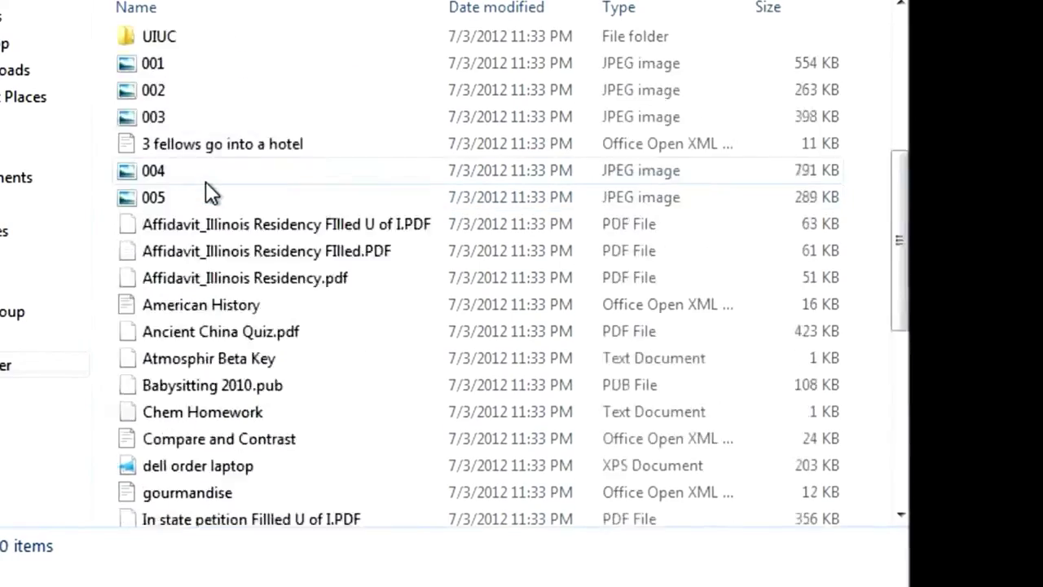
{"action": "scroll", "coordinate": [205, 184], "scroll_direction": "down", "scroll_amount": 5}
{"action": "scroll", "coordinate": [207, 195], "scroll_direction": "up", "scroll_amount": 10}
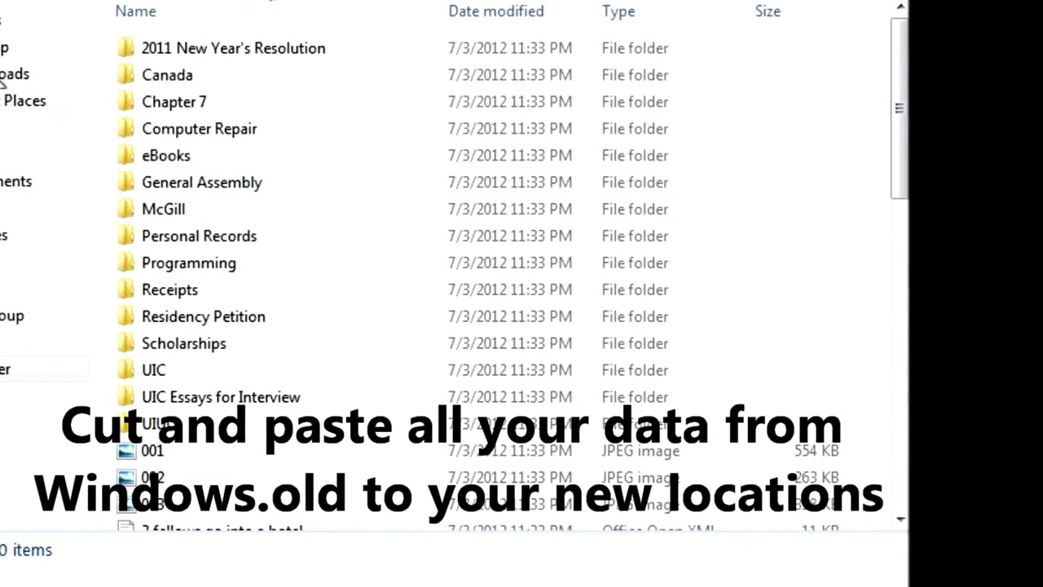
Move all items from the old My Documents folder to the new Documents library by cutting and pasting them
{"action": "left_click", "coordinate": [7, 159]}
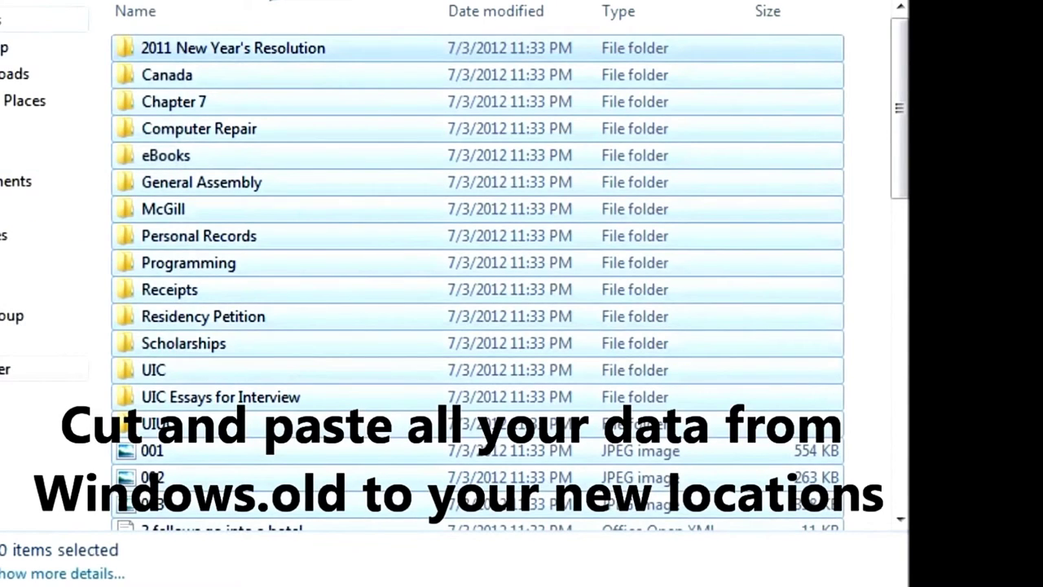
{"action": "left_click", "coordinate": [8, 0]}
{"action": "left_click", "coordinate": [4, 27]}
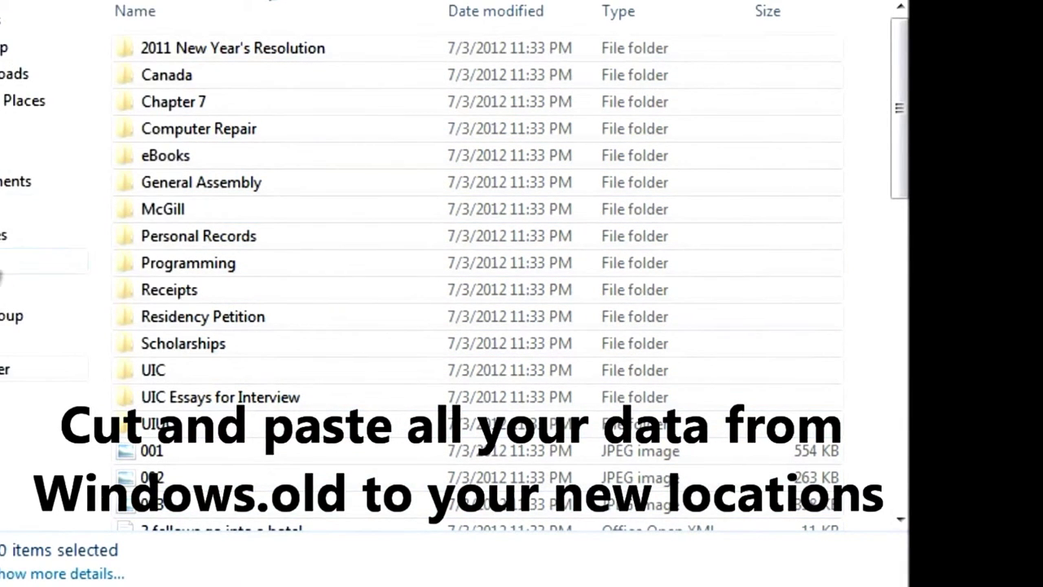
{"action": "left_click", "coordinate": [20, 194]}
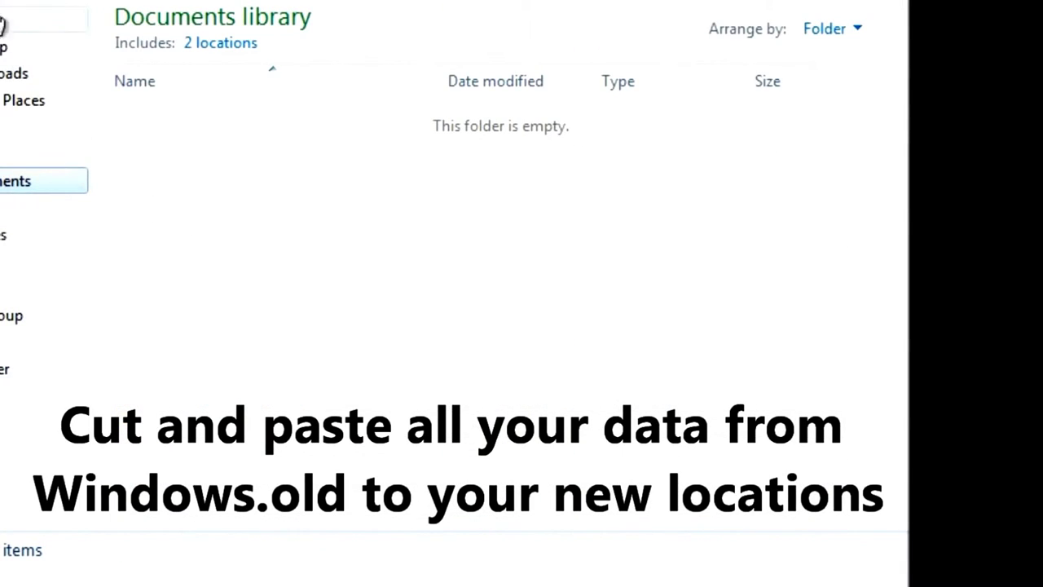
{"action": "left_click", "coordinate": [8, 0]}
{"action": "left_click", "coordinate": [8, 82]}
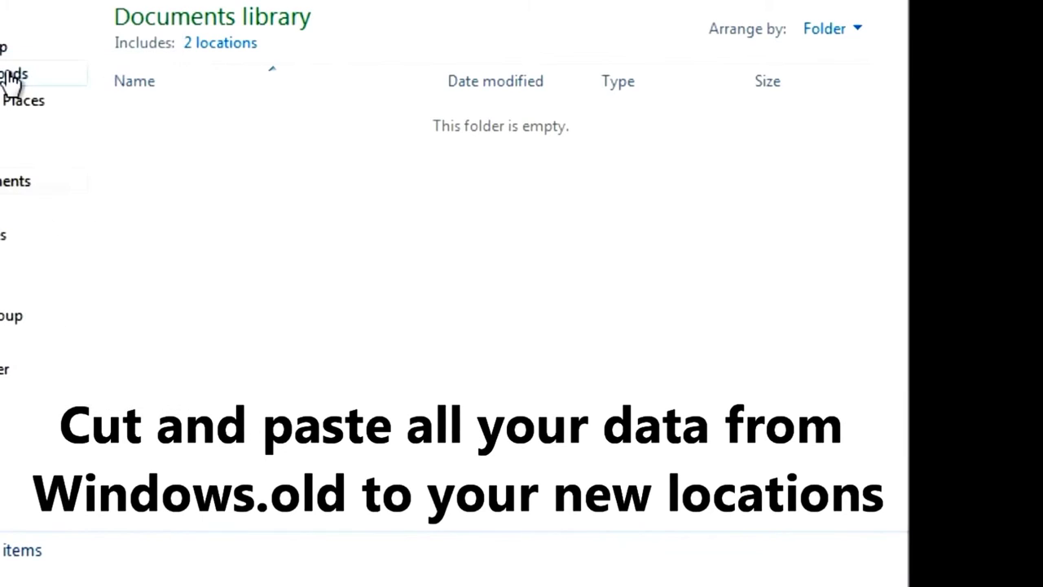
{"action": "left_click", "coordinate": [342, 198]}
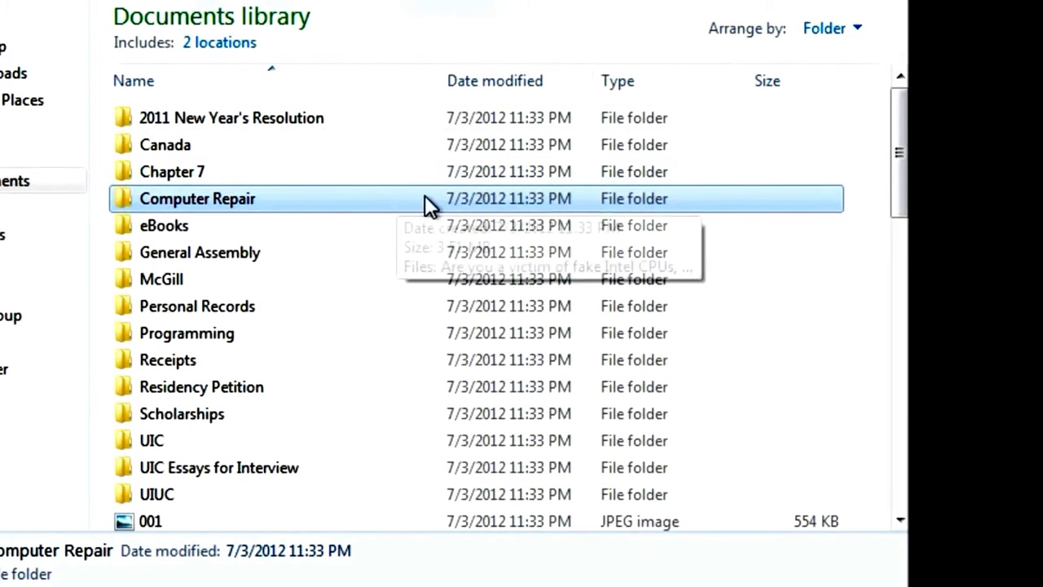
Look through the folders and files in the Documents library
{"action": "left_click_drag", "start_coordinate": [336, 275], "coordinate": [331, 164]}
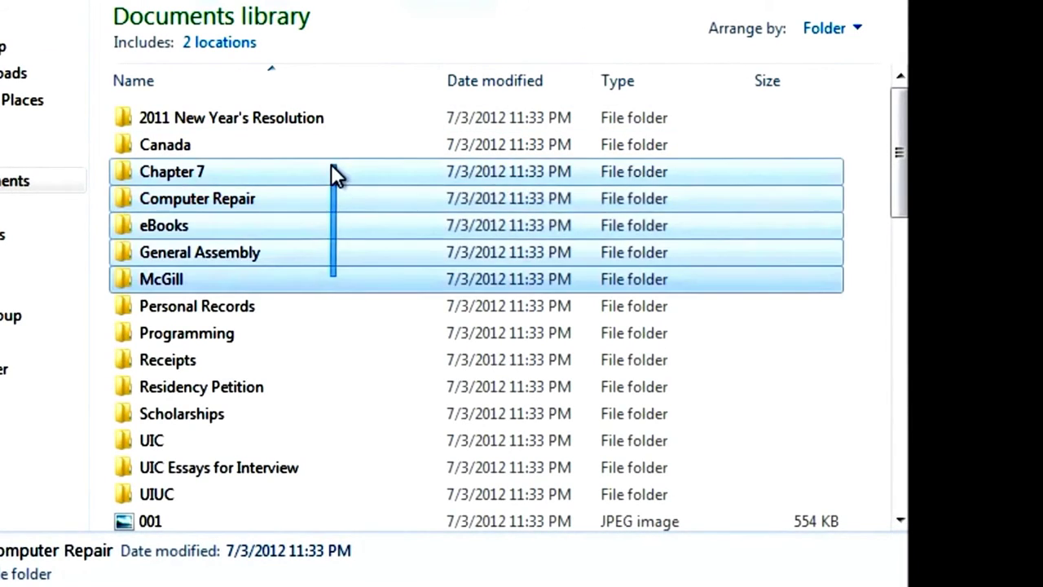
{"action": "left_click", "coordinate": [353, 130]}
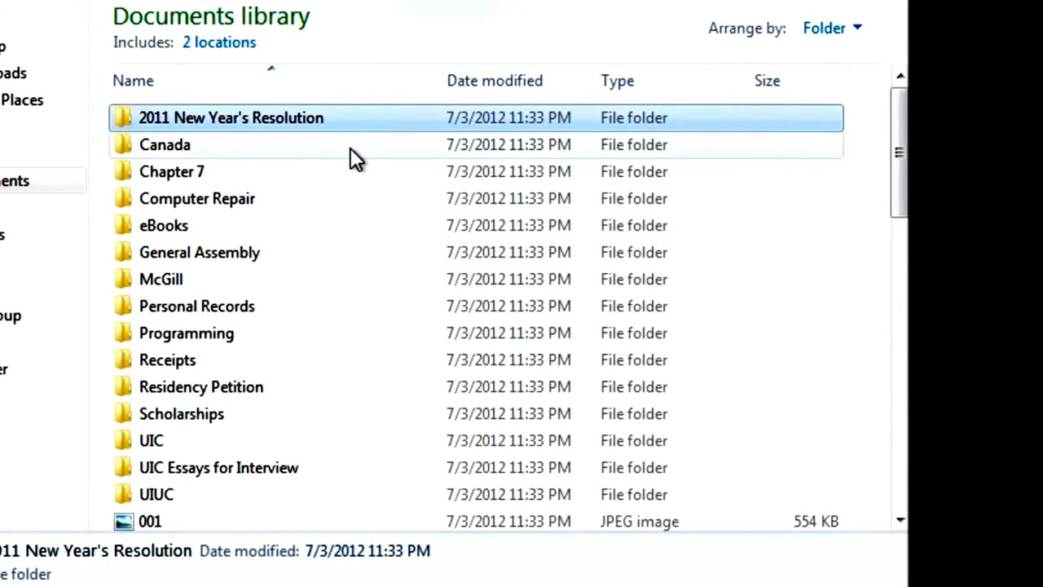
{"action": "left_click", "coordinate": [350, 147]}
{"action": "left_click", "coordinate": [342, 195]}
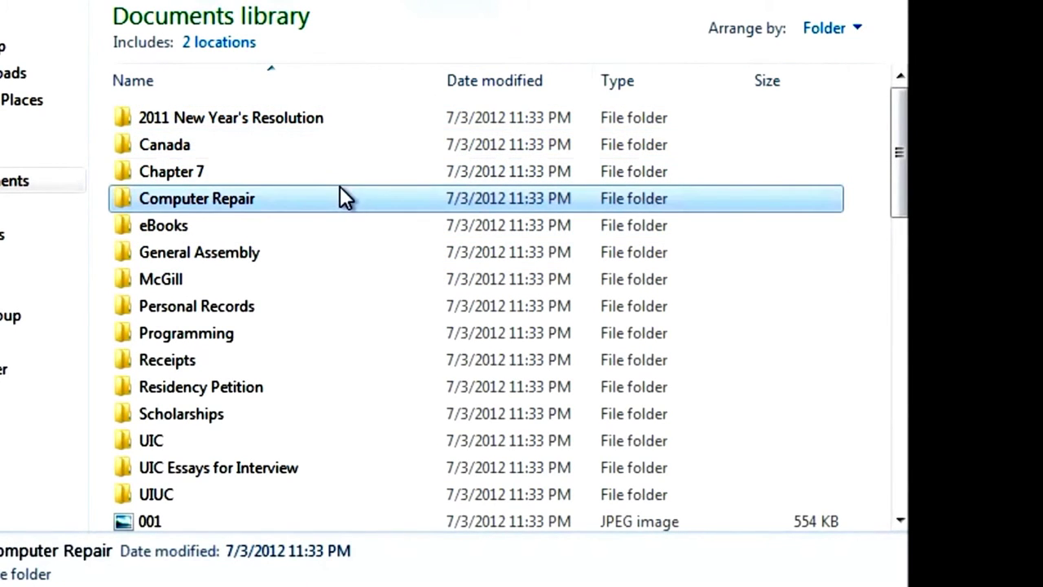
{"action": "left_click", "coordinate": [340, 171]}
{"action": "left_click", "coordinate": [347, 148]}
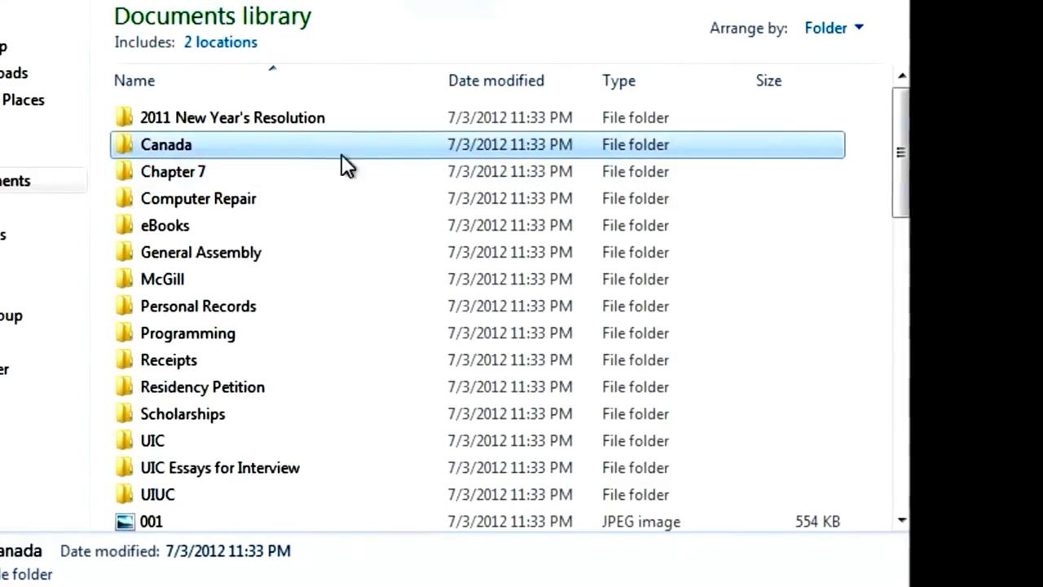
{"action": "scroll", "coordinate": [329, 172], "scroll_direction": "down", "scroll_amount": 7}
{"action": "scroll", "coordinate": [330, 172], "scroll_direction": "down", "scroll_amount": 5}
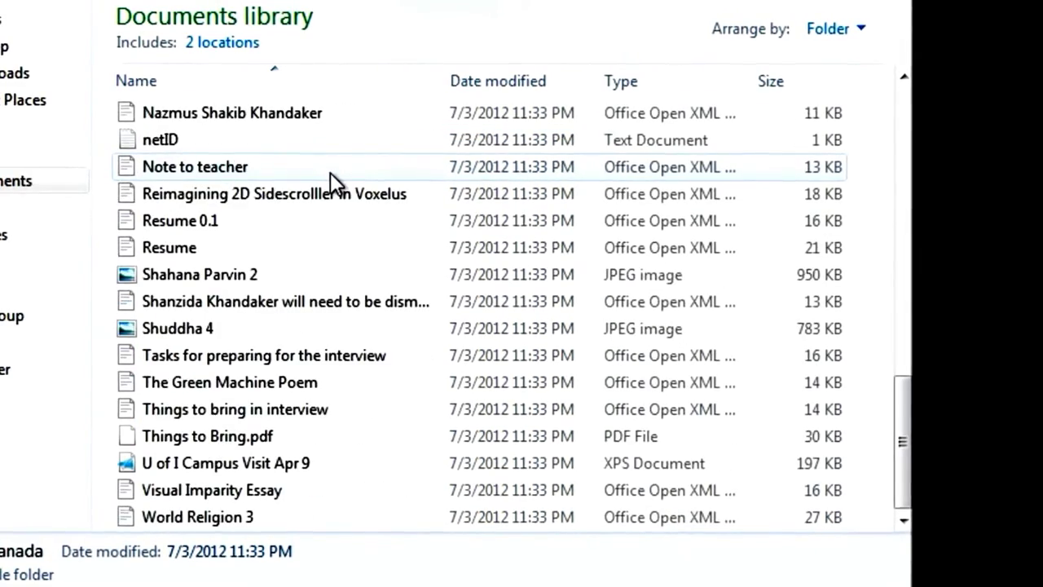
{"action": "scroll", "coordinate": [330, 173], "scroll_direction": "up", "scroll_amount": 8}
{"action": "scroll", "coordinate": [329, 174], "scroll_direction": "up", "scroll_amount": 3}
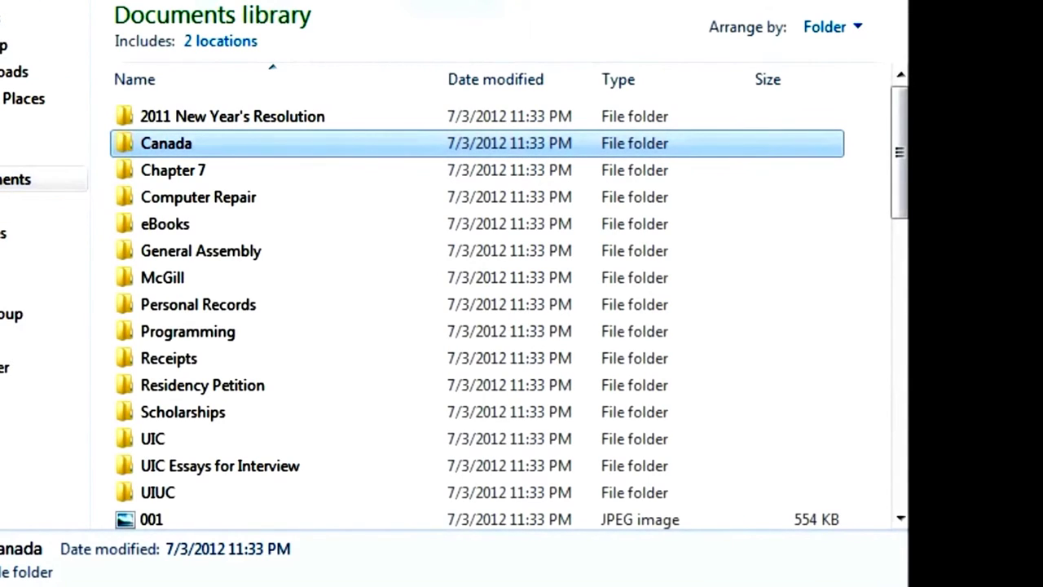
Return to the old user's folder in Windows.old and open its My Pictures folder
{"action": "key", "text": "Return"}
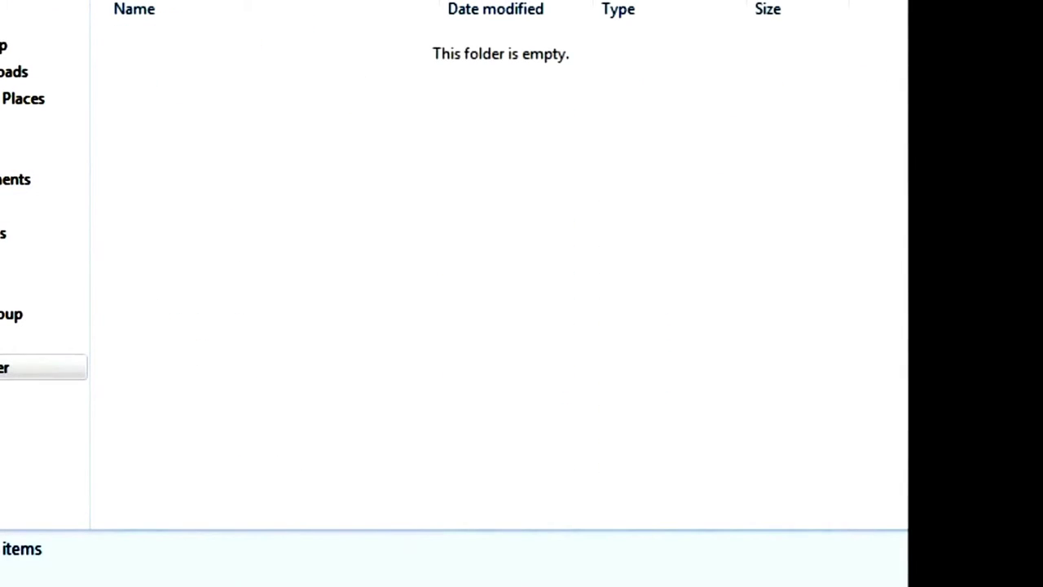
{"action": "left_click", "coordinate": [366, 1]}
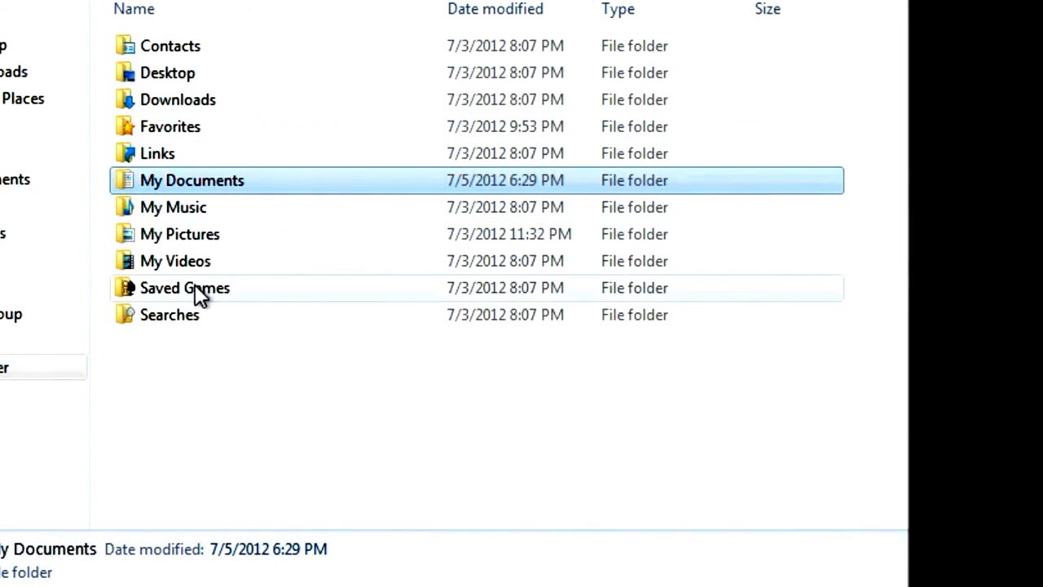
{"action": "double_click", "coordinate": [190, 239]}
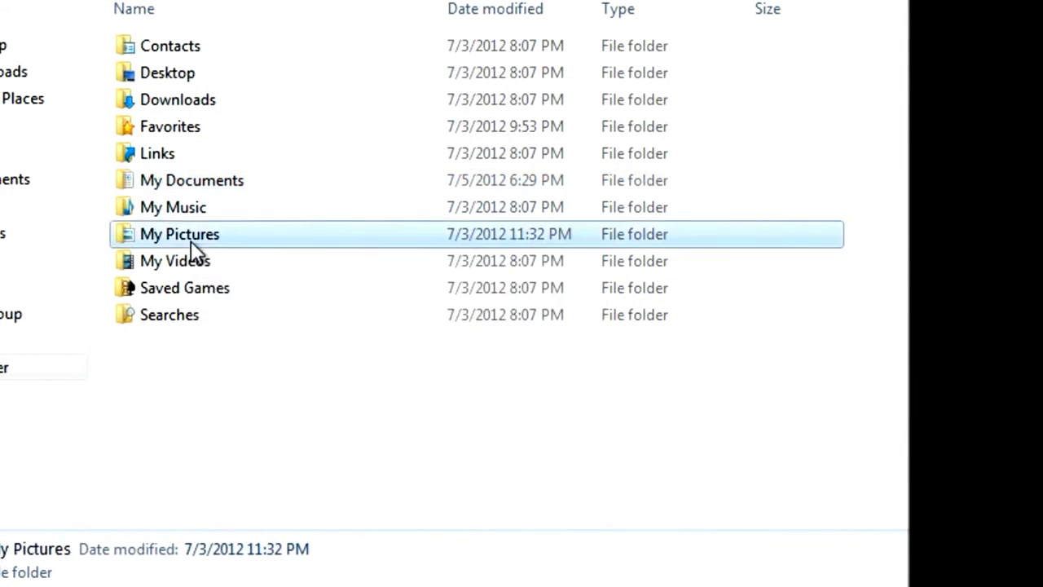
Move all items from the old My Pictures folder to the new Pictures library by cutting and pasting them
{"action": "left_click_drag", "start_coordinate": [807, 401], "coordinate": [174, 21]}
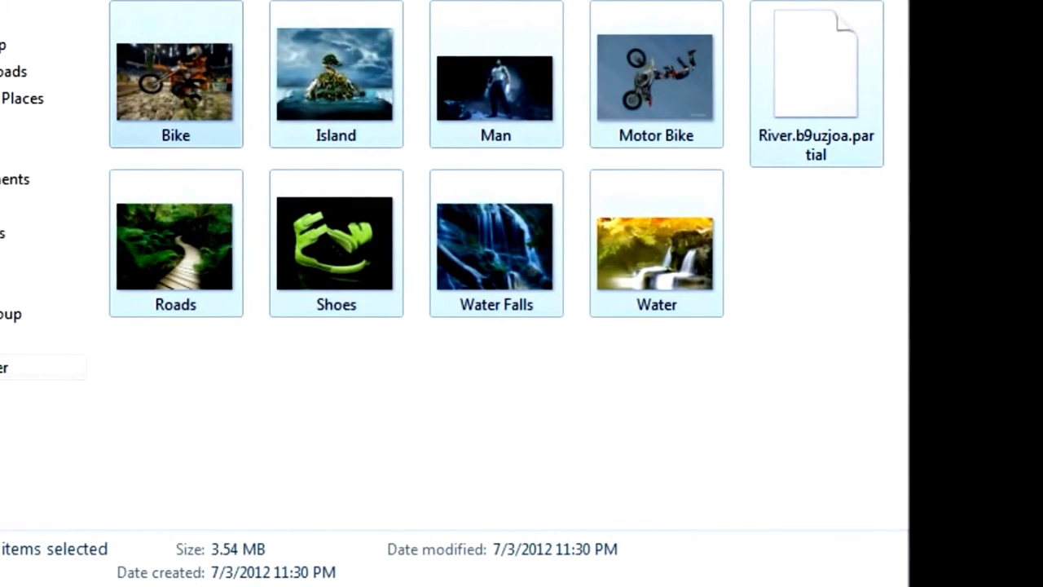
{"action": "left_click", "coordinate": [11, 46]}
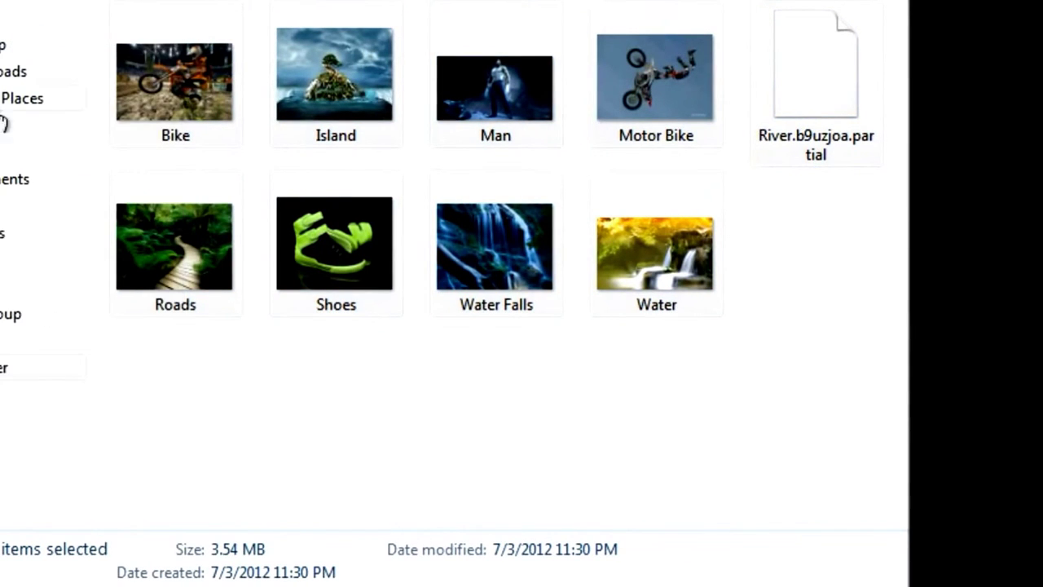
{"action": "left_click", "coordinate": [3, 238]}
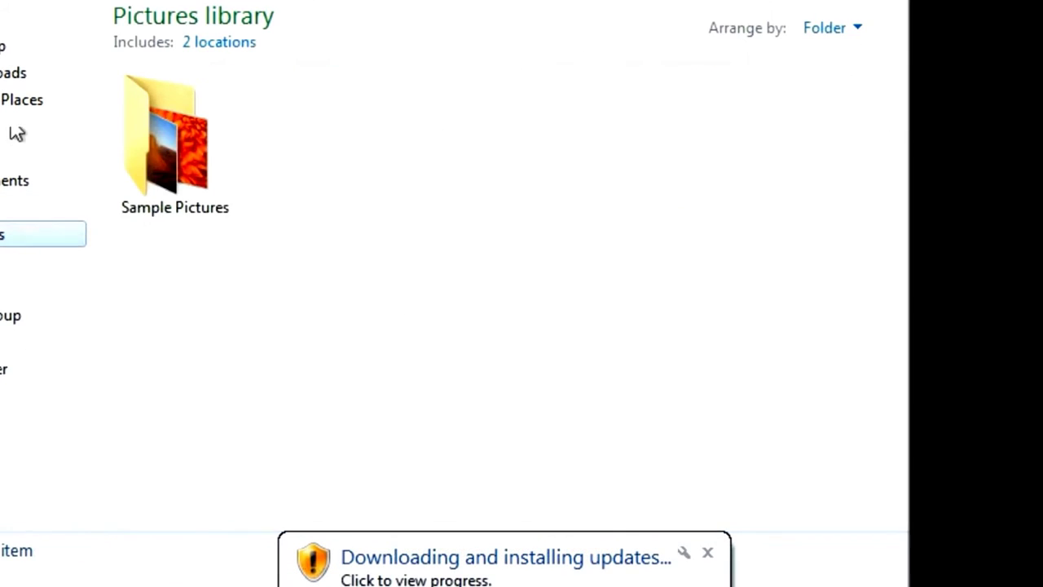
{"action": "left_click", "coordinate": [3, 3]}
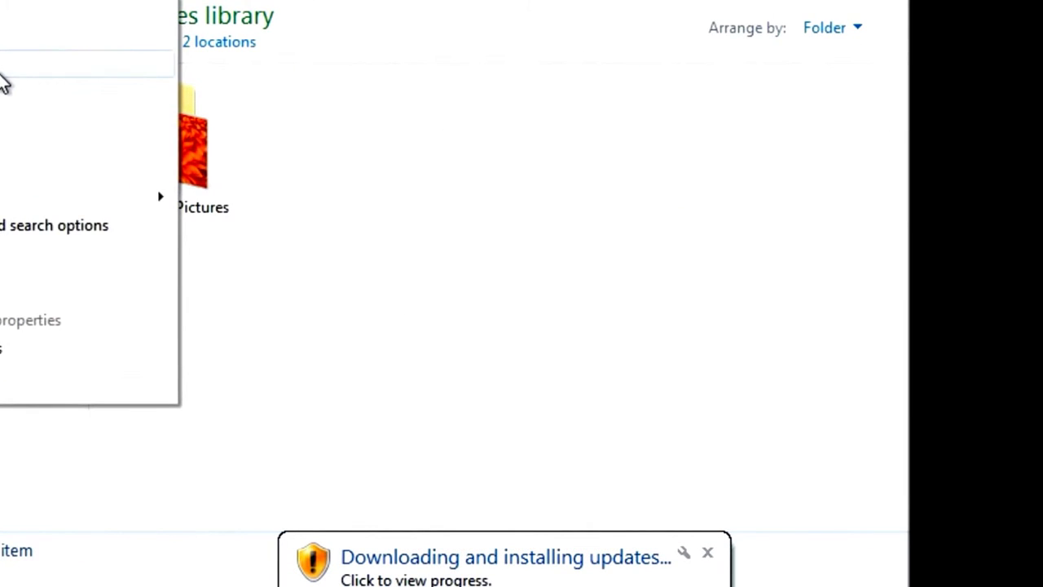
{"action": "left_click", "coordinate": [4, 79]}
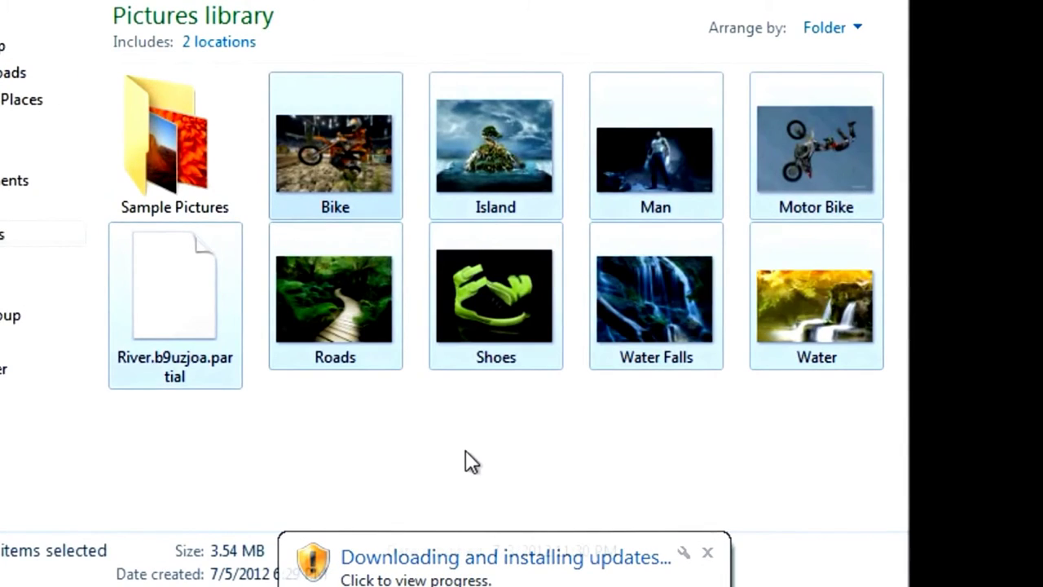
{"action": "left_click", "coordinate": [465, 451]}
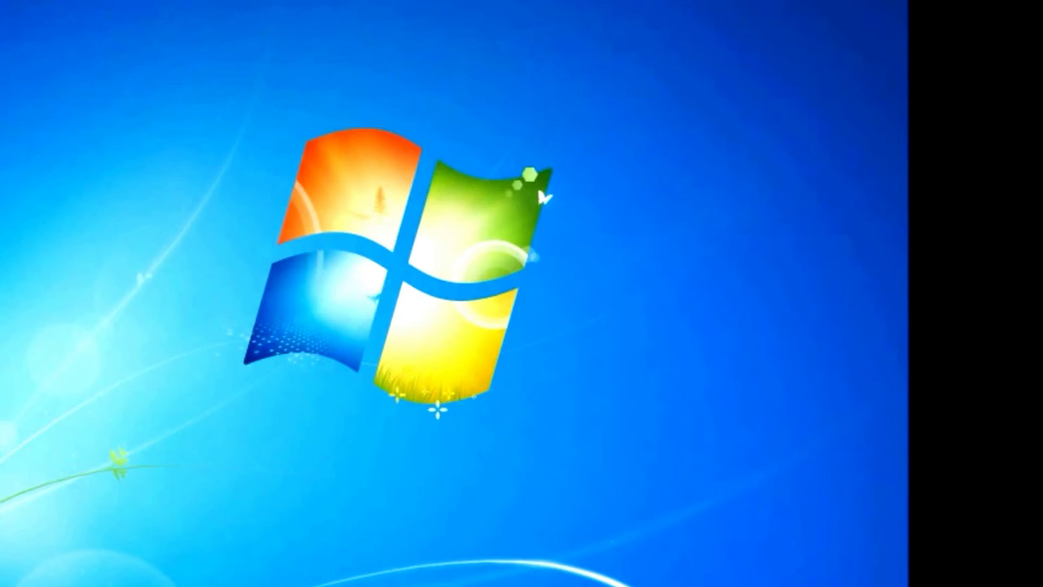
Refresh the desktop and open the Documents library
{"action": "right_click", "coordinate": [433, 66]}
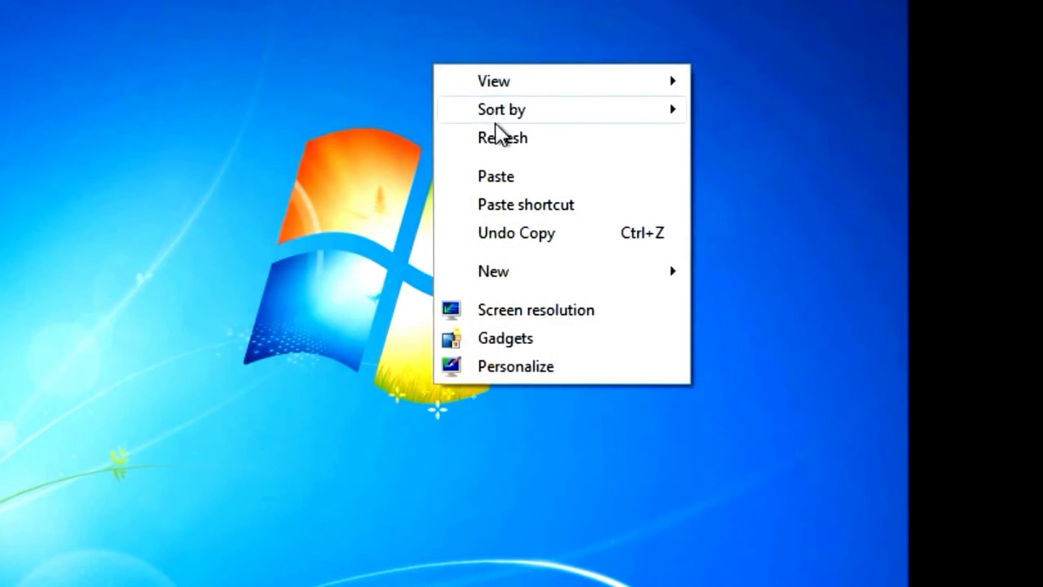
{"action": "left_click", "coordinate": [493, 135]}
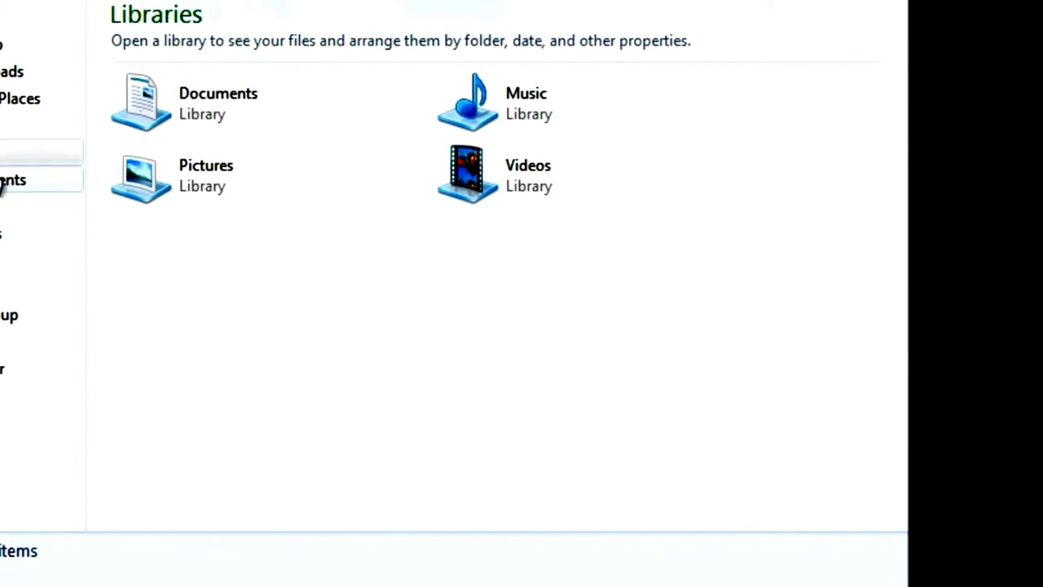
{"action": "left_click", "coordinate": [16, 181]}
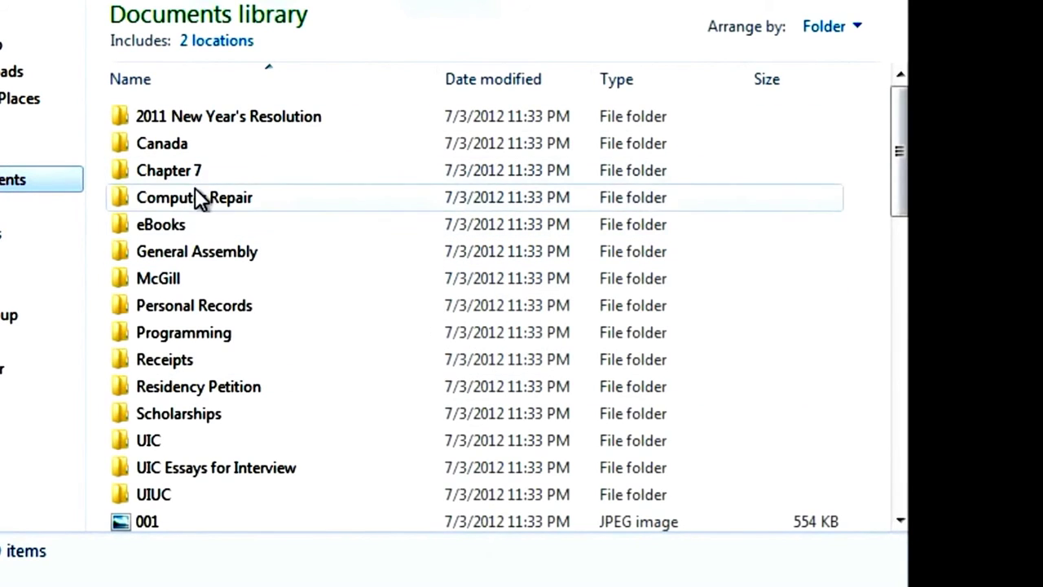
Open Local Disk (C:) from the computer's drives and select the Windows.old folder
{"action": "left_click", "coordinate": [33, 368]}
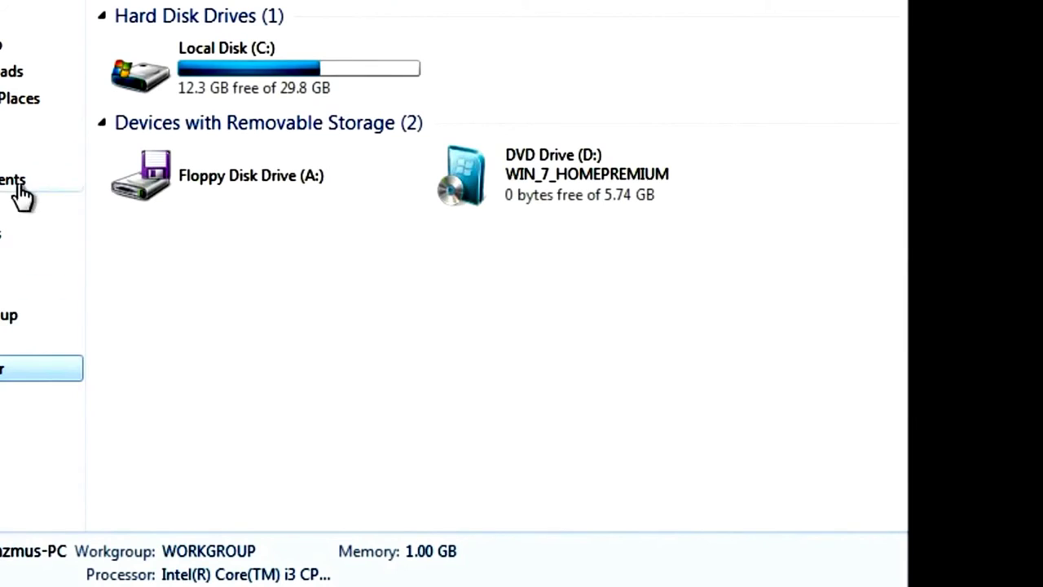
{"action": "double_click", "coordinate": [180, 58]}
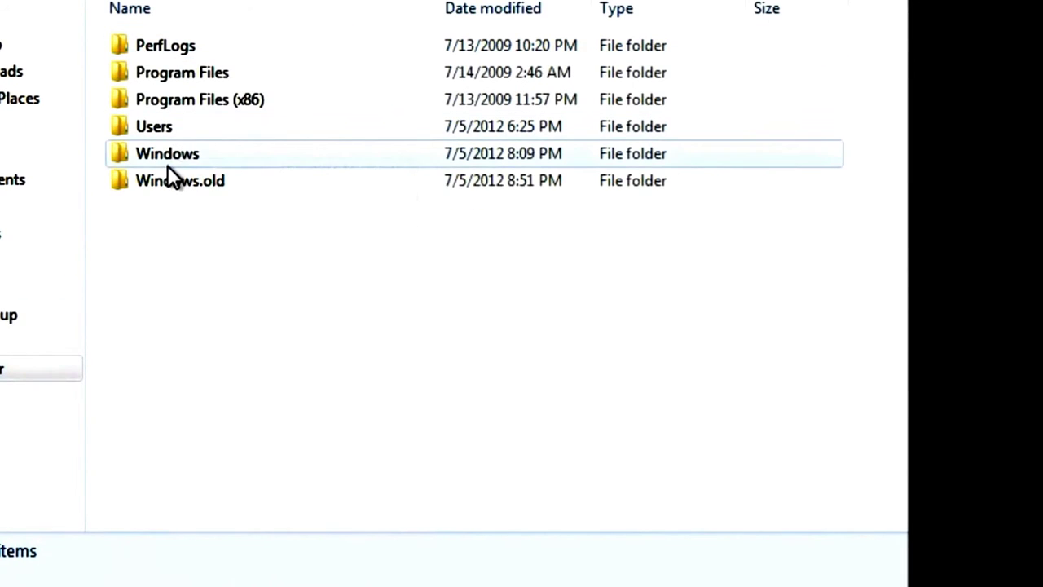
{"action": "left_click", "coordinate": [41, 152]}
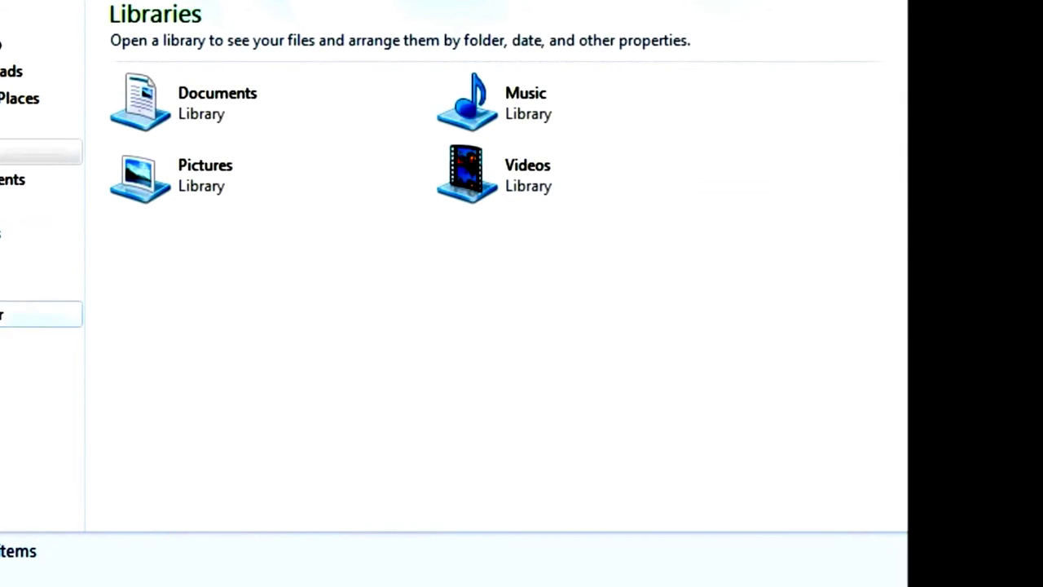
{"action": "left_click", "coordinate": [41, 314]}
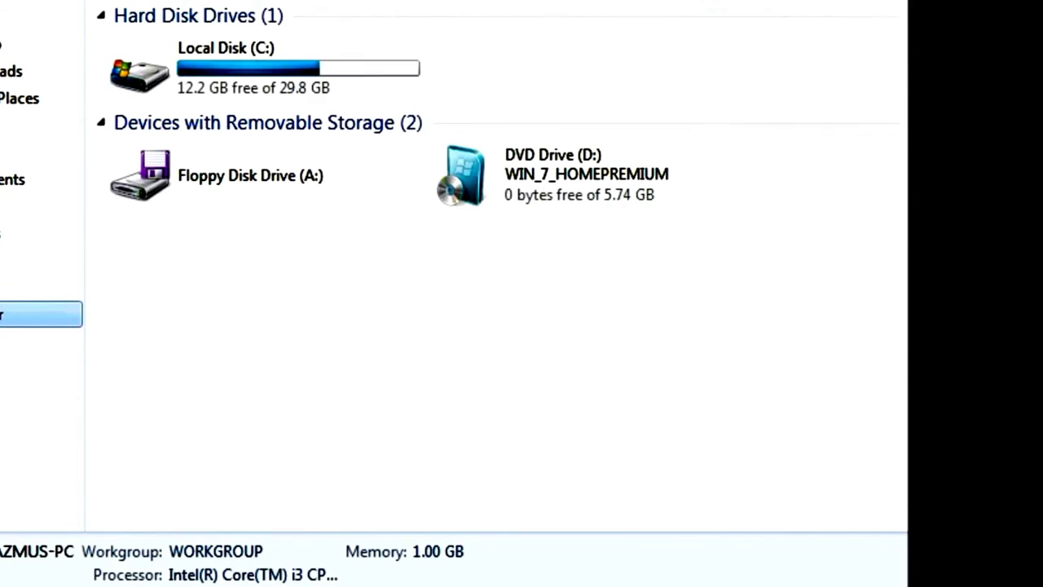
{"action": "left_click", "coordinate": [374, 50]}
{"action": "double_click", "coordinate": [374, 50]}
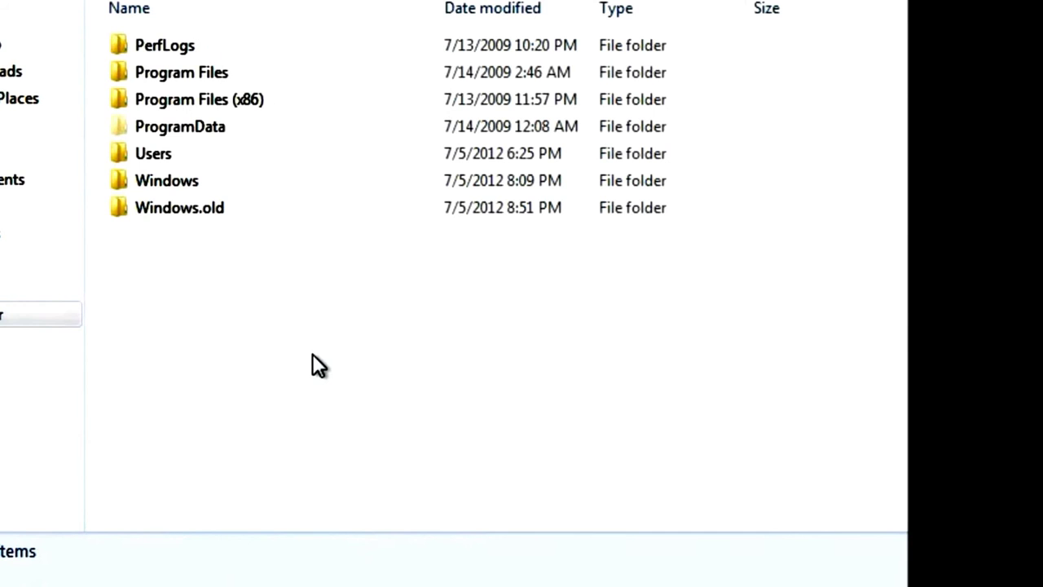
{"action": "left_click", "coordinate": [171, 208]}
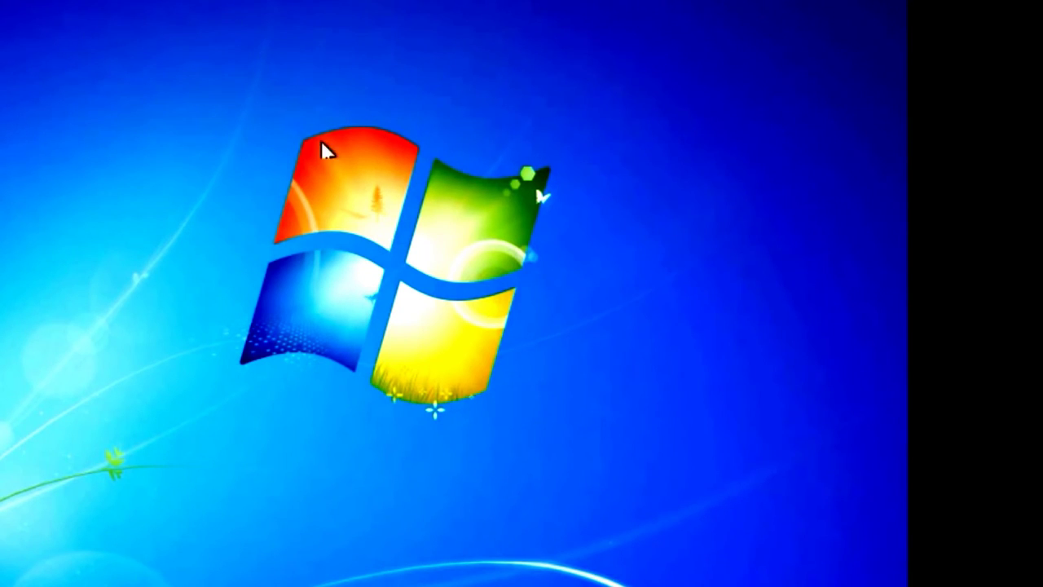
Look through the System Tools programs, search for "disk", and open Disk Cleanup for drive C:
{"action": "key", "text": "super"}
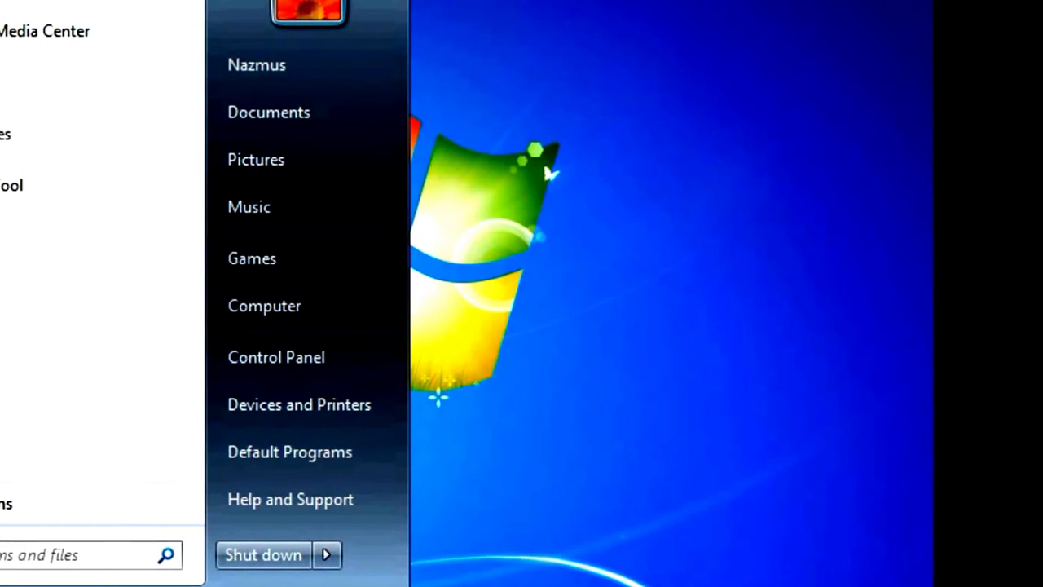
{"action": "left_click", "coordinate": [7, 502]}
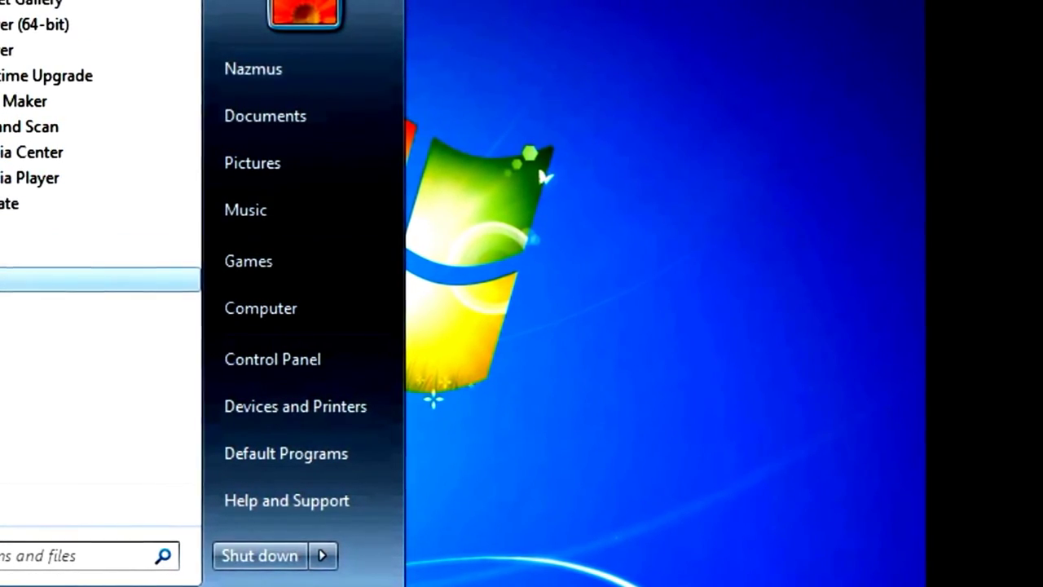
{"action": "left_click", "coordinate": [4, 230]}
{"action": "scroll", "coordinate": [81, 277], "scroll_direction": "down", "scroll_amount": 1}
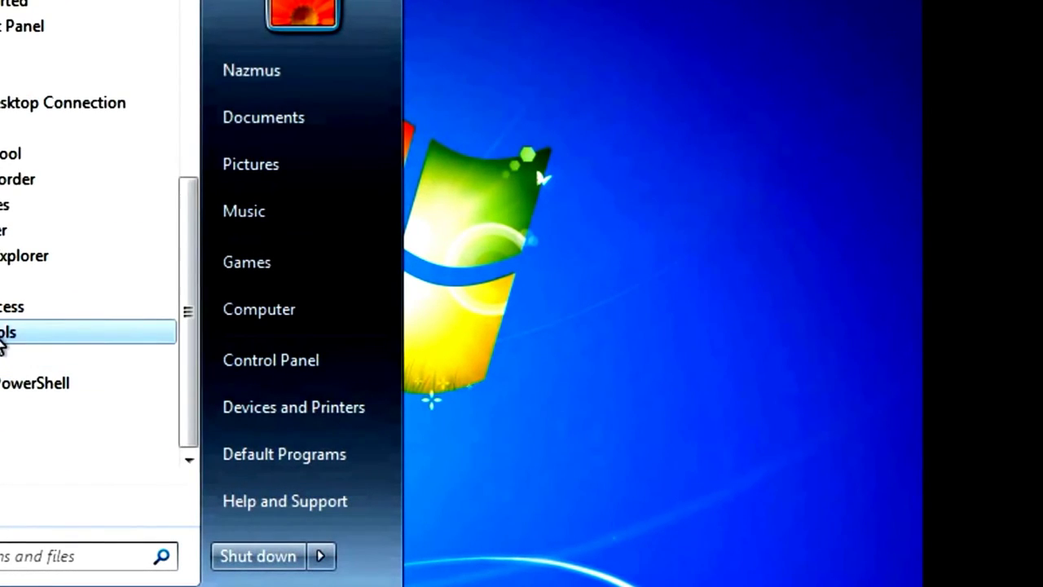
{"action": "left_click", "coordinate": [6, 334]}
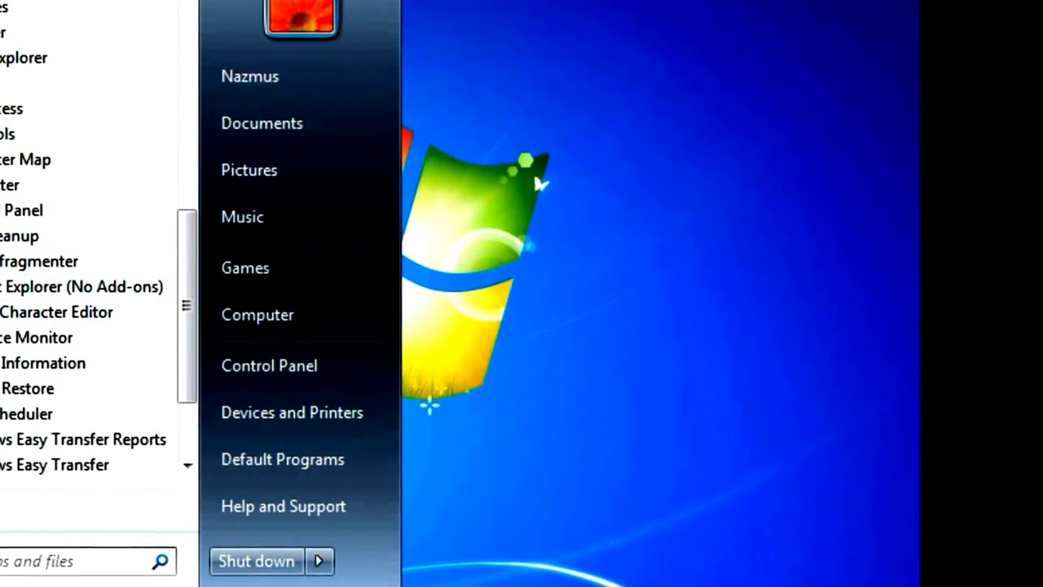
{"action": "left_click", "coordinate": [14, 556]}
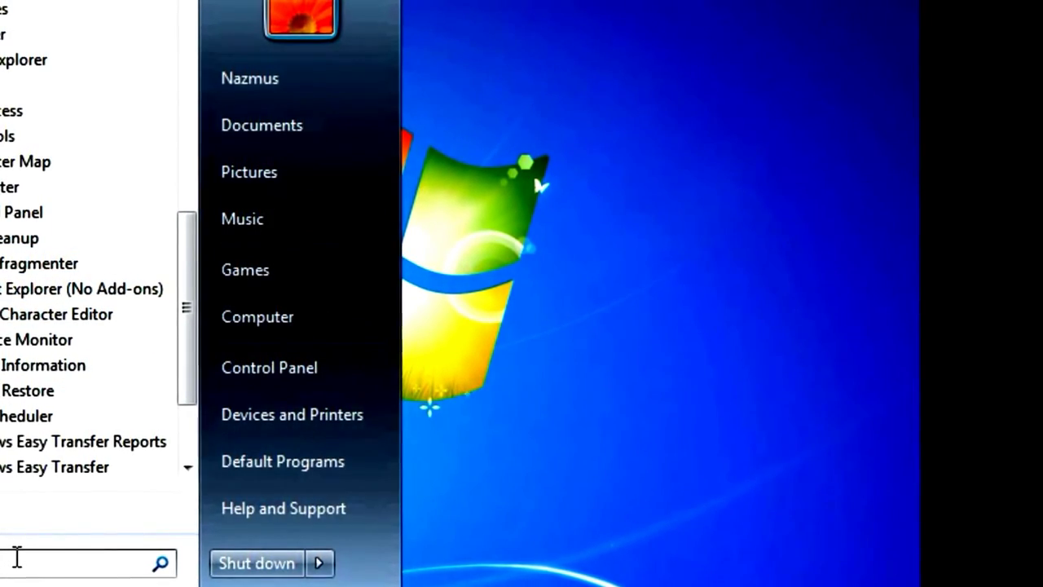
{"action": "type", "text": "disk"}
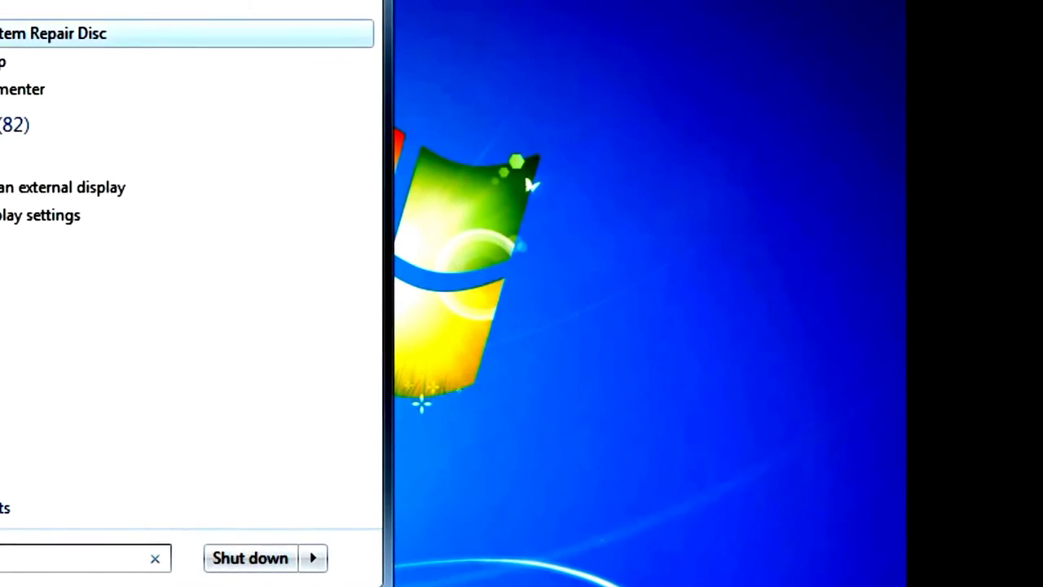
{"action": "key", "text": "Return"}
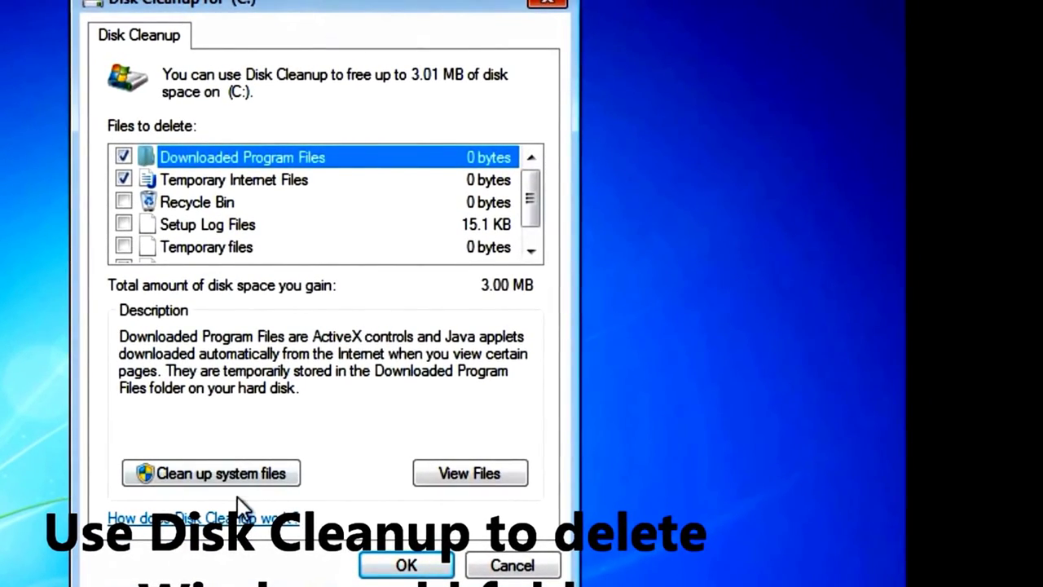
Include system files in the cleanup of drive C: and delete the previous Windows installation(s)
{"action": "left_click", "coordinate": [253, 484]}
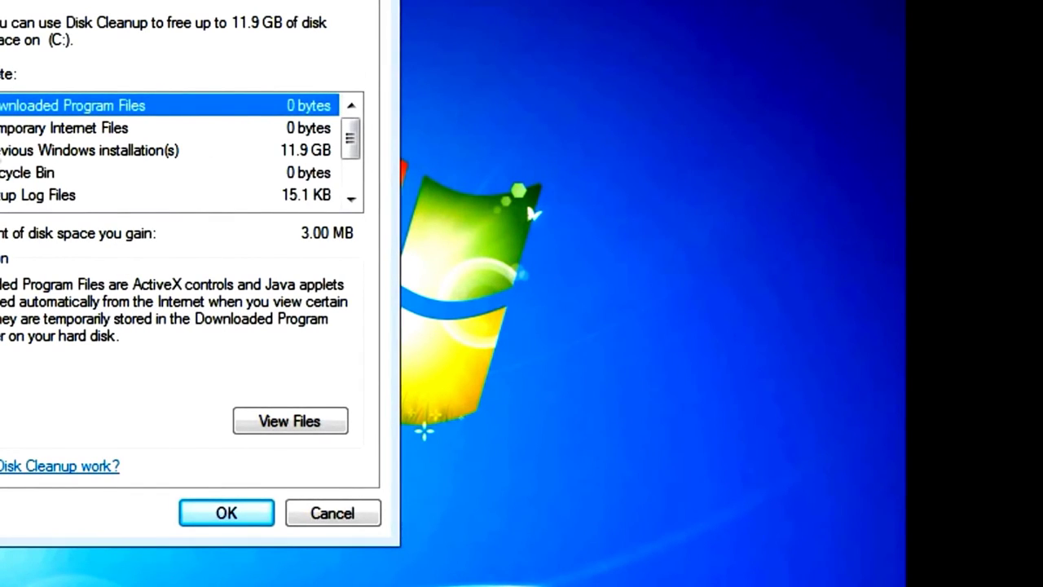
{"action": "mouse_move", "coordinate": [354, 139]}
{"action": "left_mouse_down"}
{"action": "mouse_move", "coordinate": [370, 200]}
{"action": "mouse_move", "coordinate": [352, 151]}
{"action": "mouse_move", "coordinate": [357, 122]}
{"action": "left_mouse_up"}
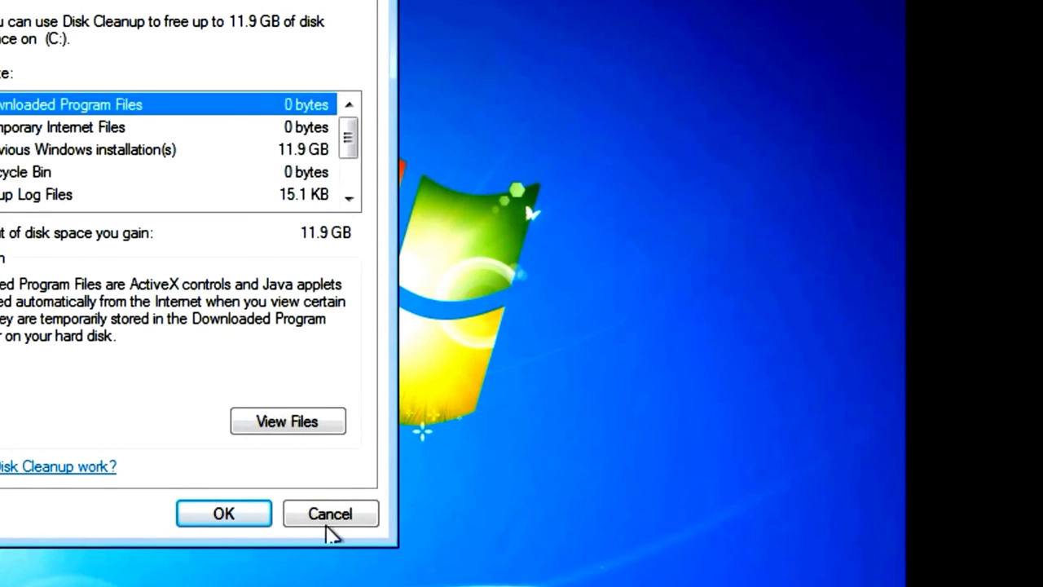
{"action": "left_click", "coordinate": [246, 519]}
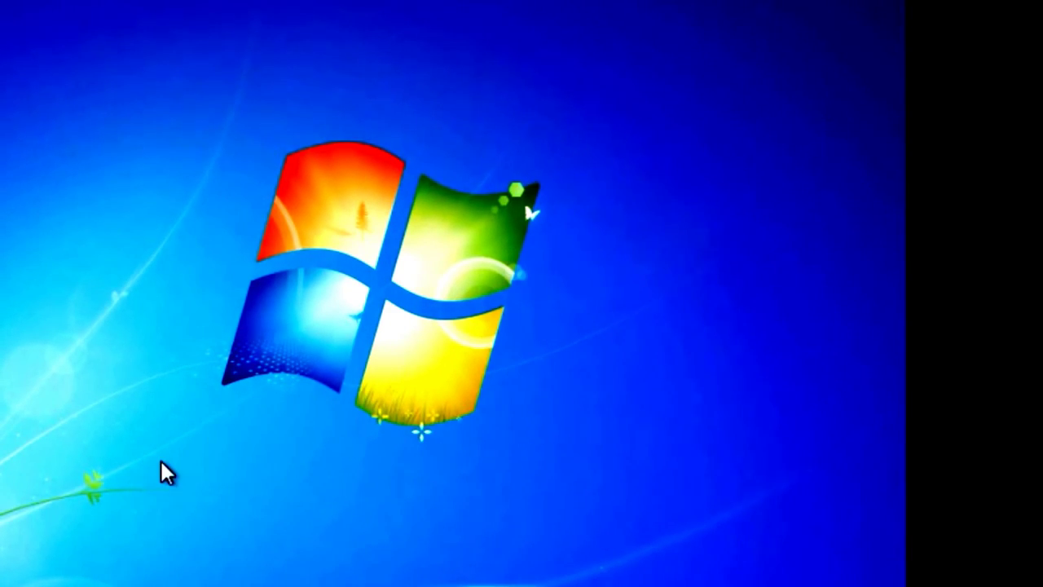
{"action": "left_click_drag", "start_coordinate": [177, 486], "coordinate": [136, 468]}
{"action": "left_click_drag", "start_coordinate": [134, 539], "coordinate": [154, 520]}
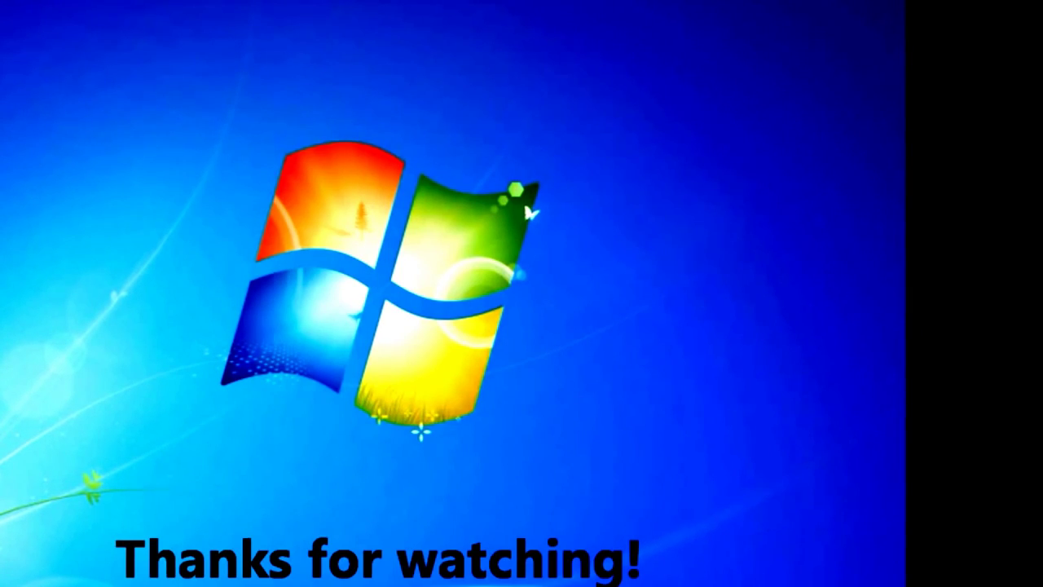
{"action": "key", "text": "super"}
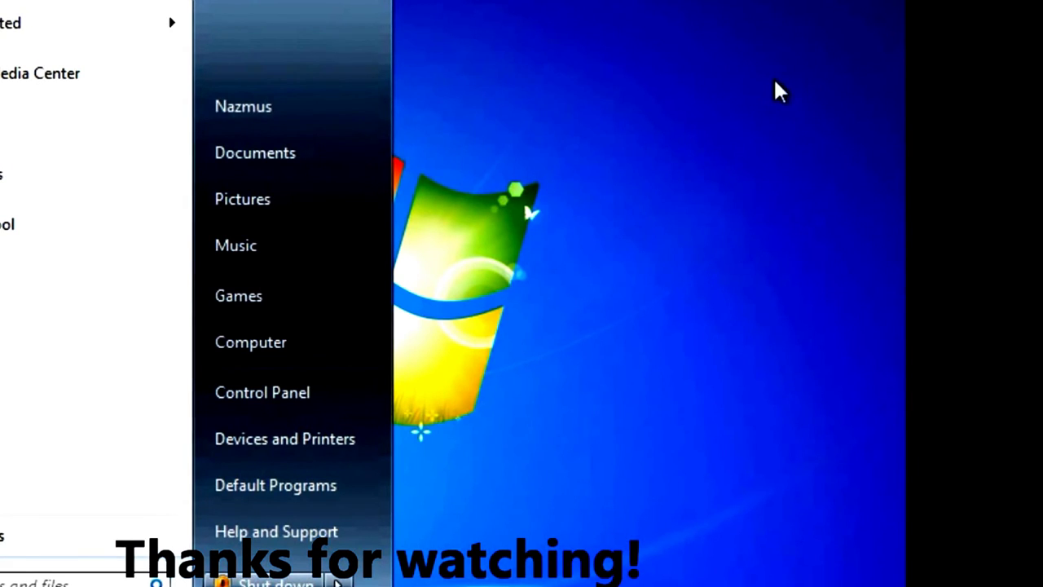
{"action": "left_click", "coordinate": [725, 102]}
{"action": "left_click_drag", "start_coordinate": [131, 403], "coordinate": [718, 54]}
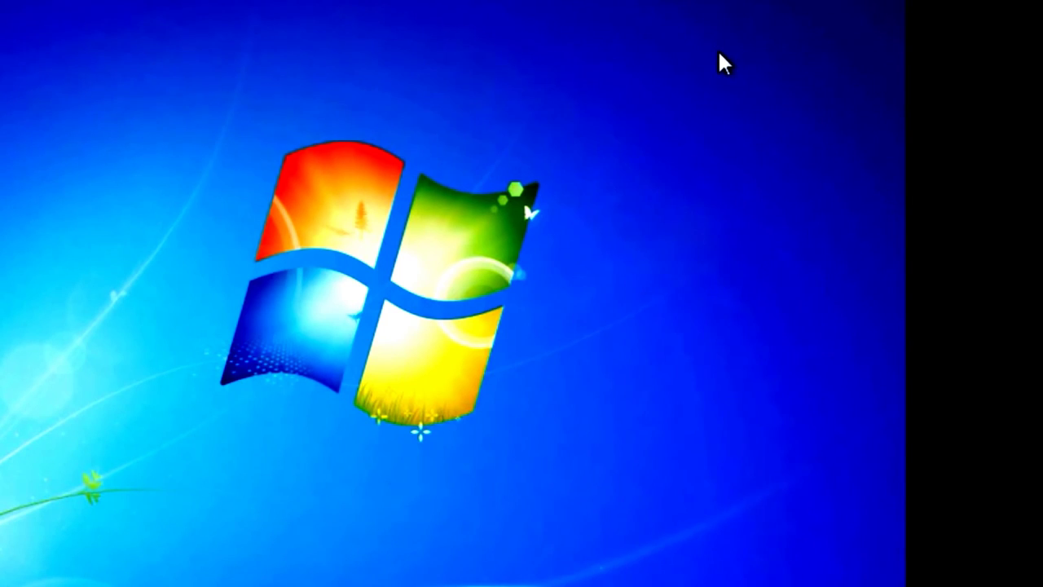